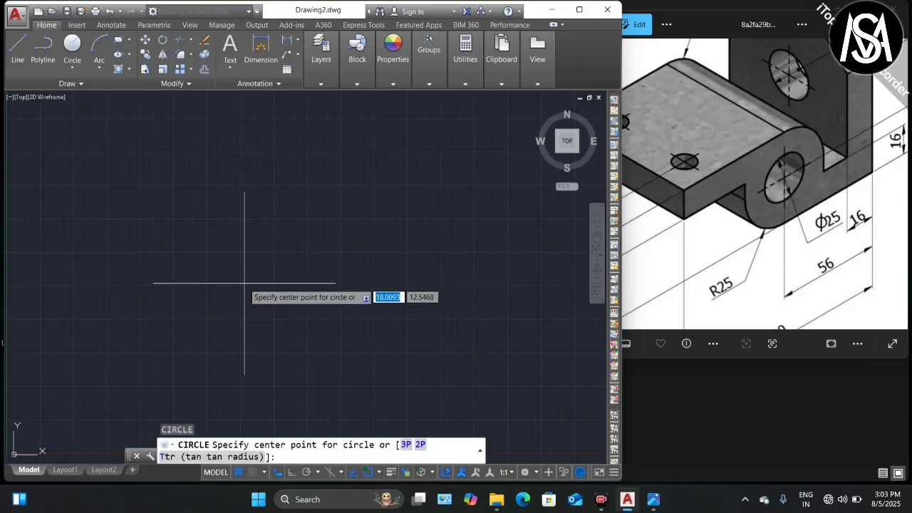
Step: Draw a circle with a diameter of 25 in the empty drawing area for the bracket's hole
click(258, 270)
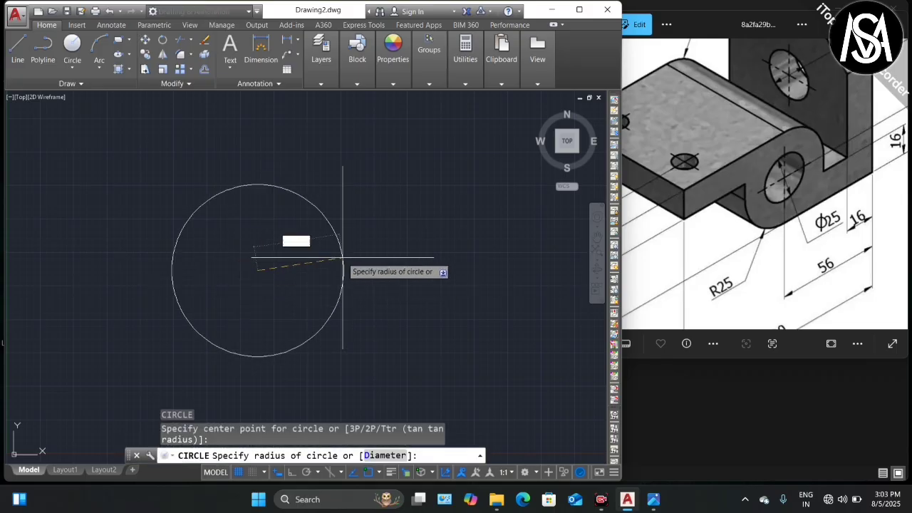
key(Return)
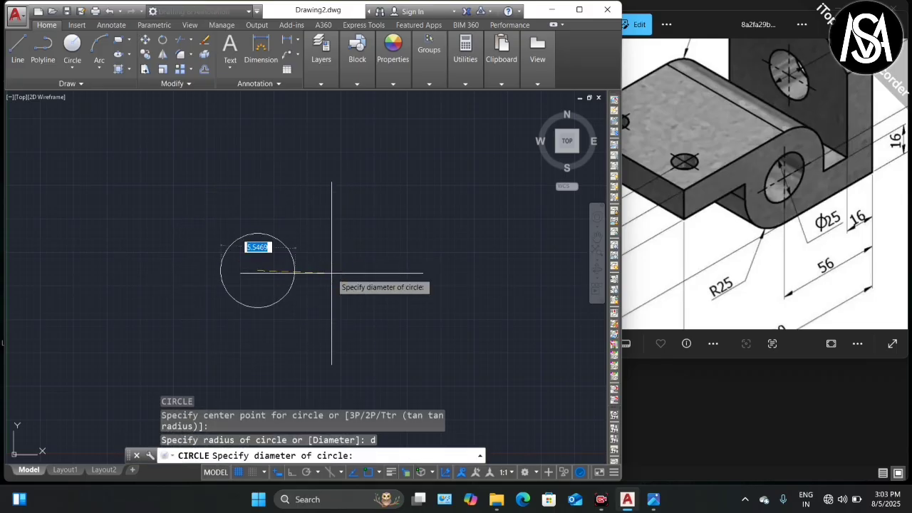
key(Return)
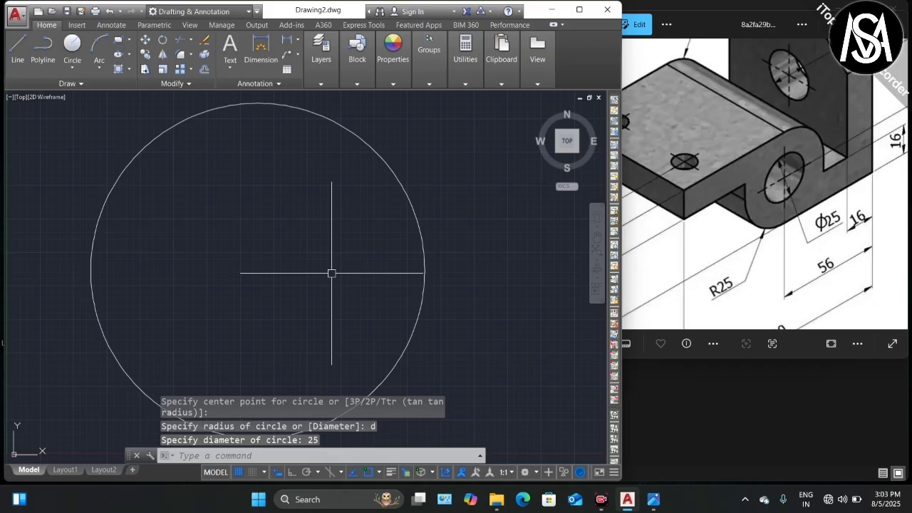
Step: Draw a concentric circle with a radius of 25 around the diameter 25 circle
scroll(331, 273, down, 4)
key(Escape)
key(Return)
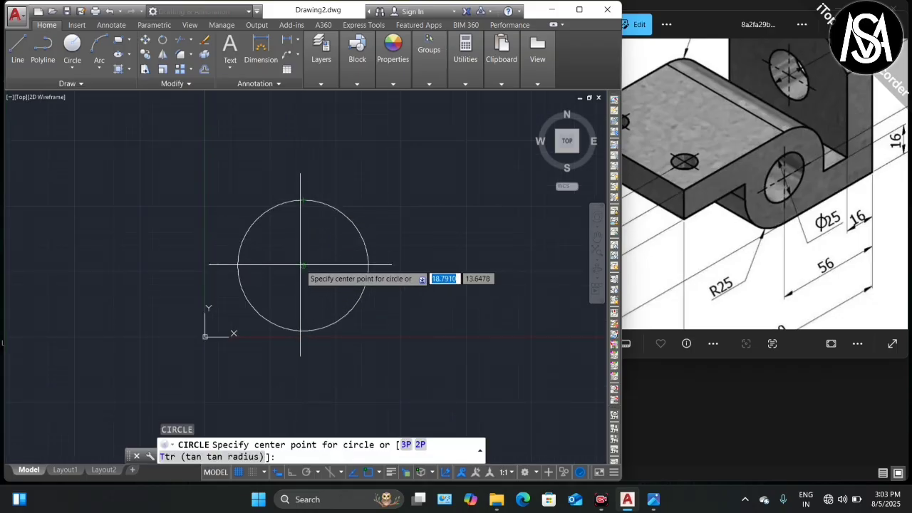
click(303, 265)
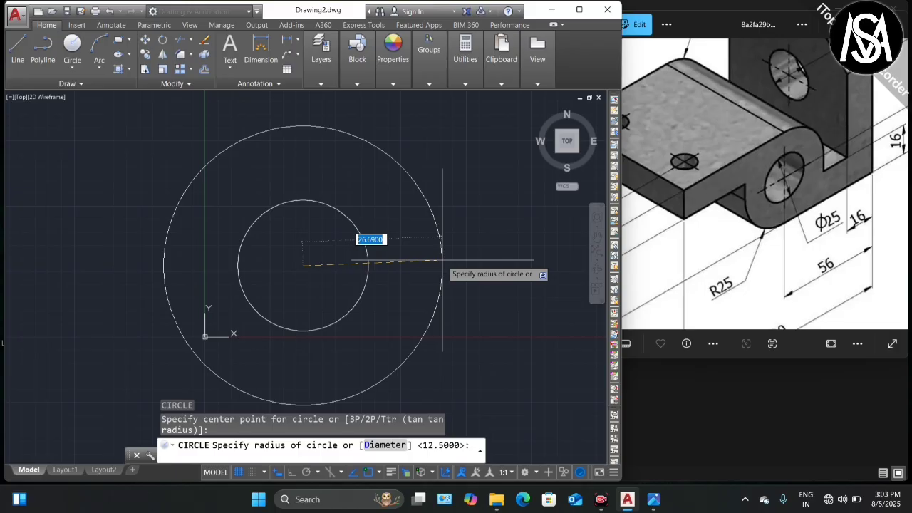
key(Return)
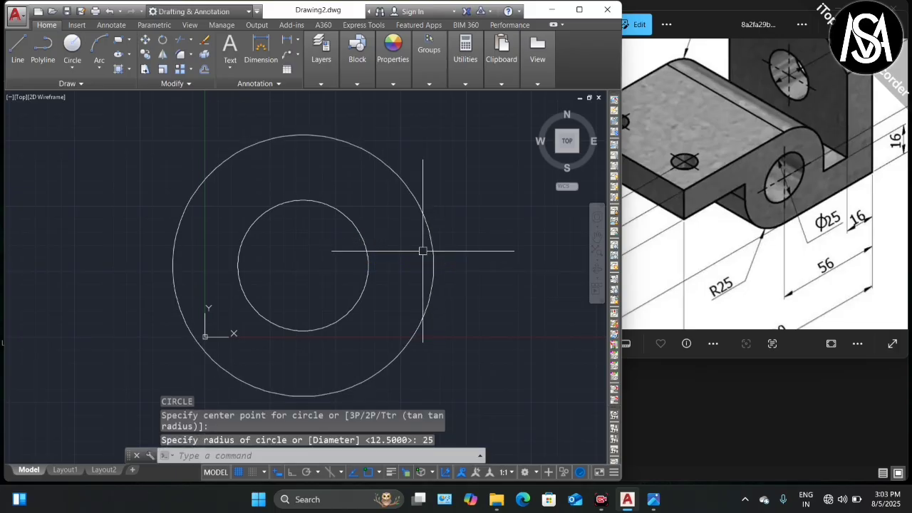
Step: Examine the reference image of the bracket for the length and thickness of the arm beside the R25 boss
scroll(346, 197, down, 2)
scroll(287, 228, up, 2)
scroll(358, 190, down, 2)
scroll(571, 242, up, 2)
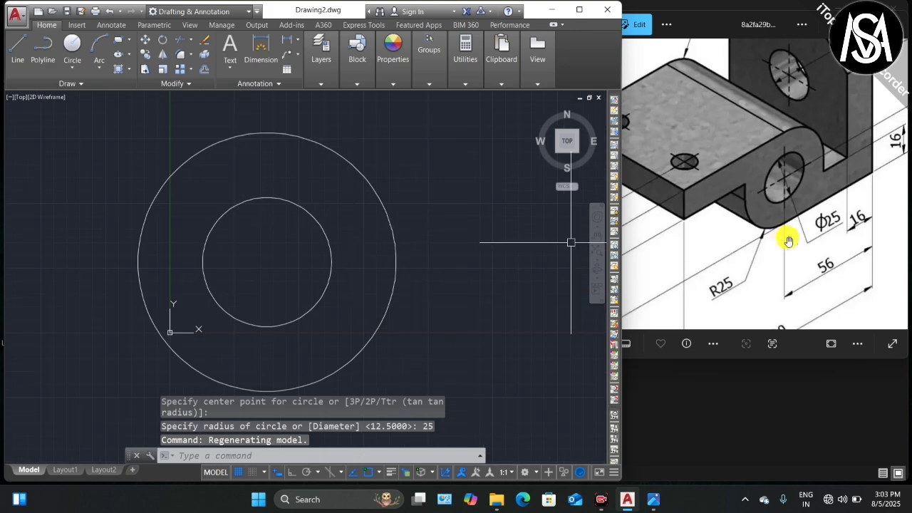
scroll(789, 241, down, 5)
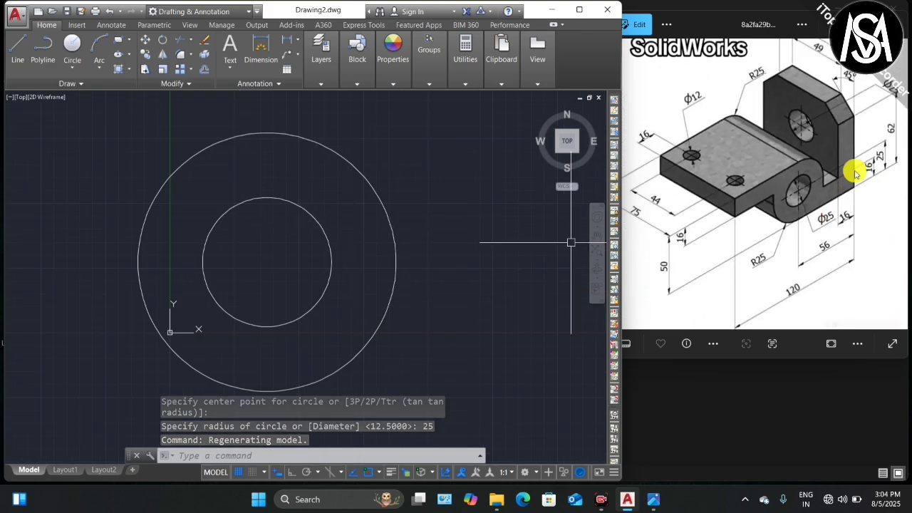
scroll(824, 198, up, 1)
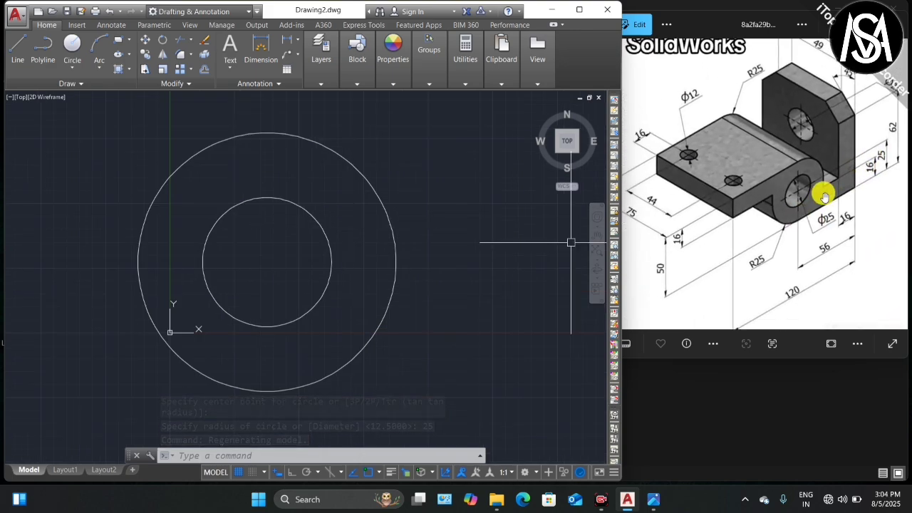
scroll(824, 196, up, 2)
scroll(828, 177, down, 1)
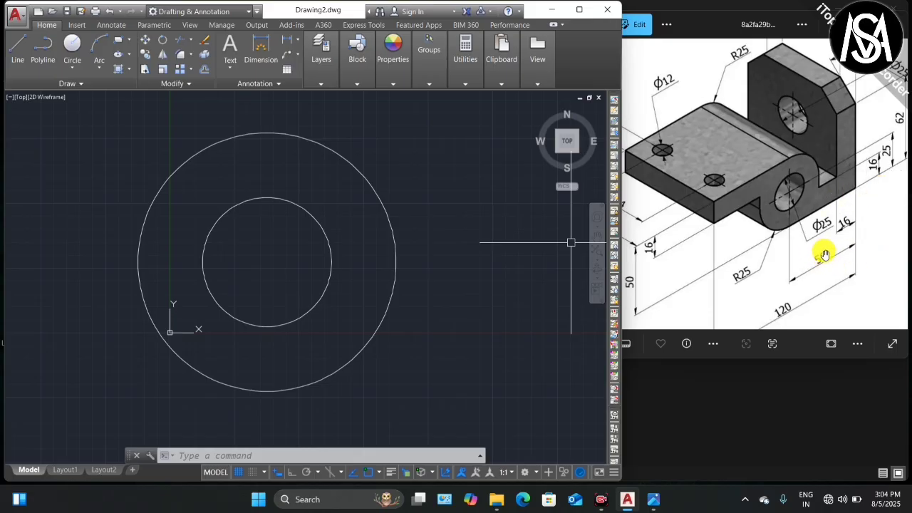
Step: Draw a line 56 long from the bottom quadrant of the outer circle toward the right
scroll(283, 280, down, 2)
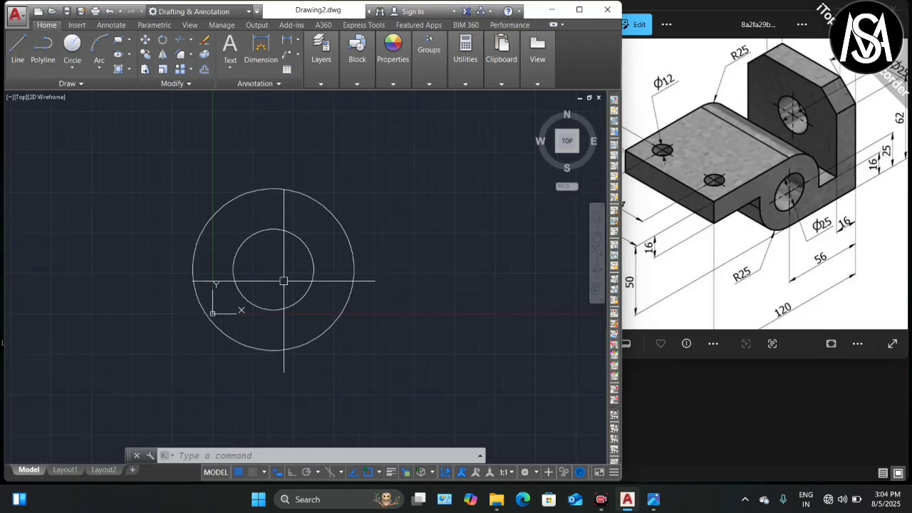
text(l)
key(Return)
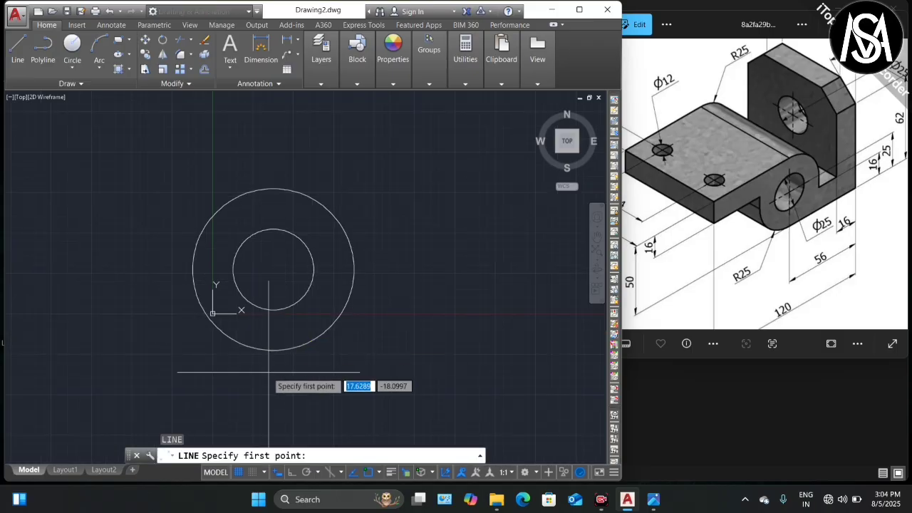
click(274, 349)
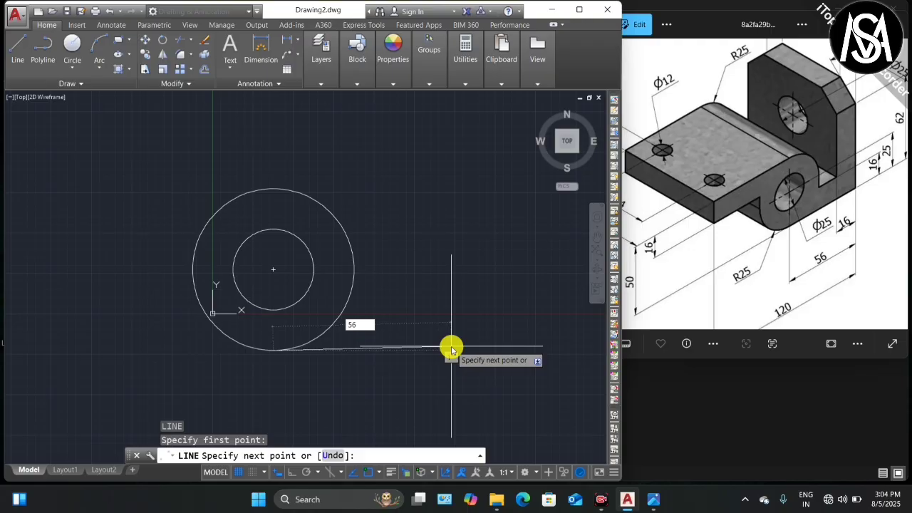
key(Return)
key(Escape)
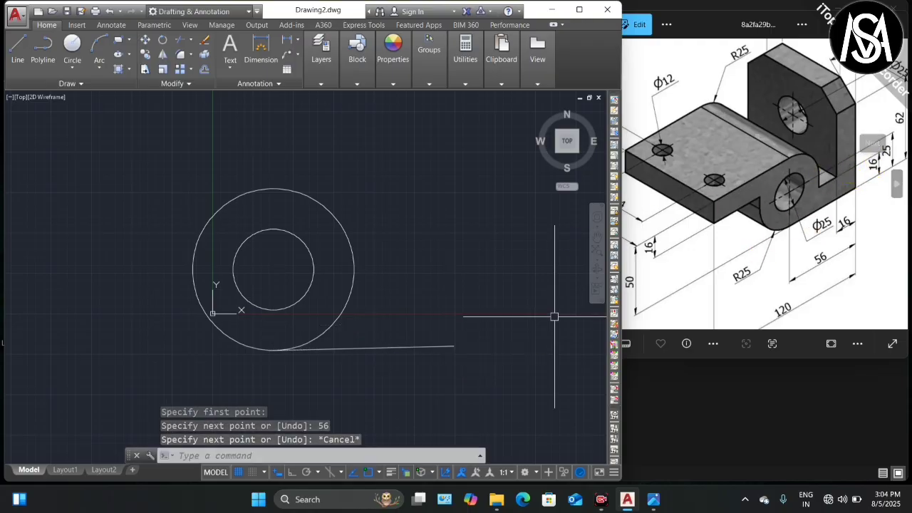
Step: Offset the 56 long bottom line upward by 16
text(o)
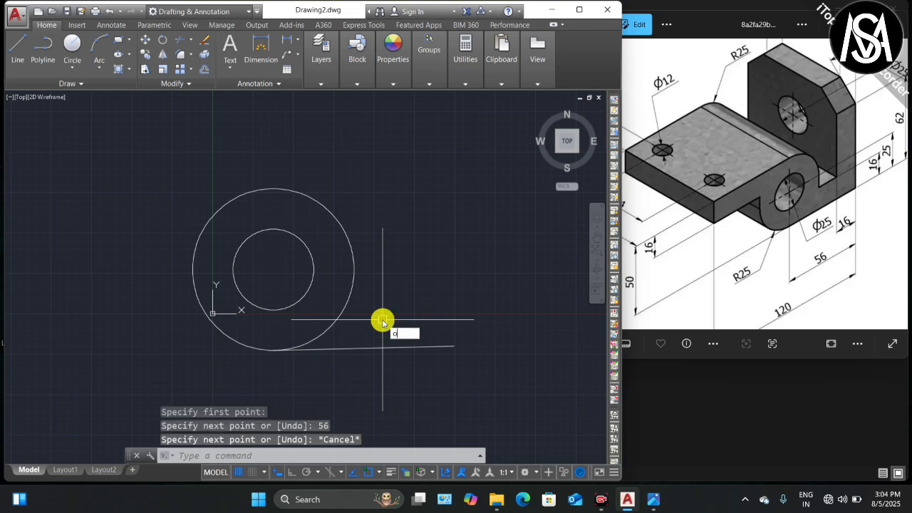
key(Return)
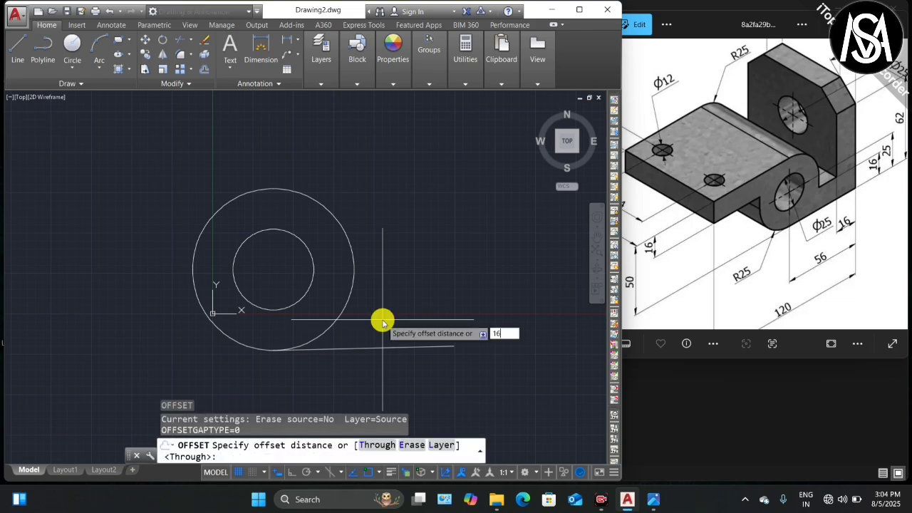
text(16)
key(Return)
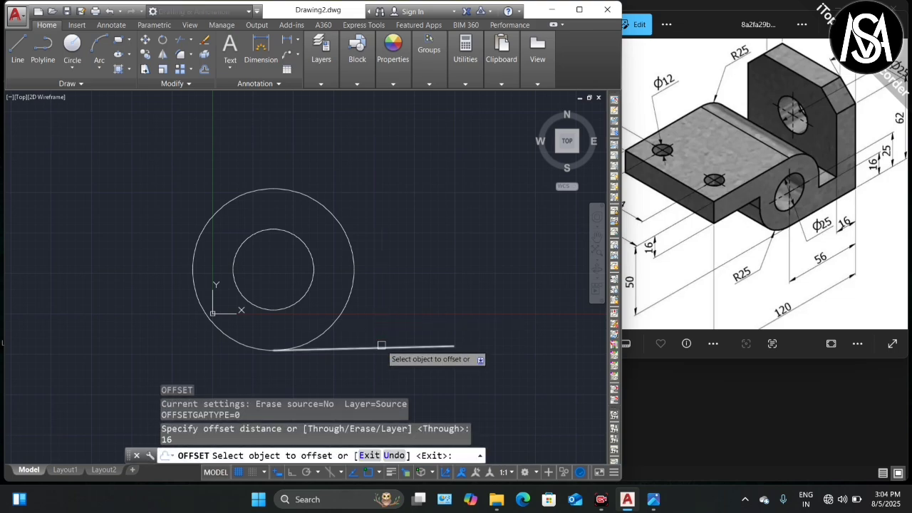
click(380, 346)
click(385, 264)
scroll(365, 219, down, 4)
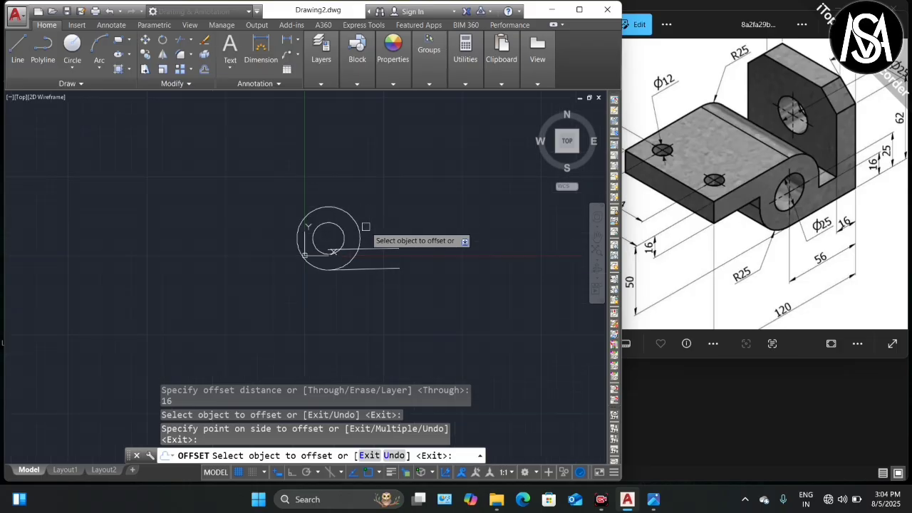
scroll(366, 225, up, 4)
key(Escape)
Step: Trim the offset line inside the circles and the outer circle's arc between the two right-hand lines
text(tr)
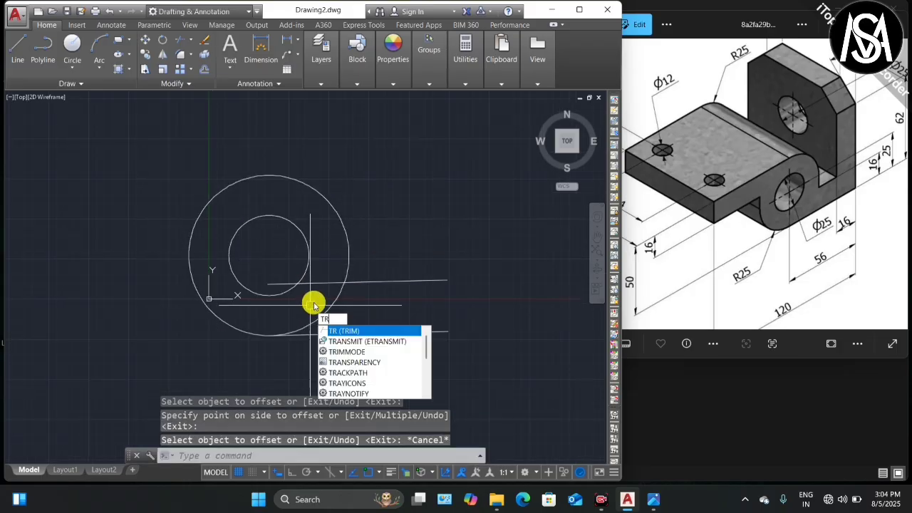
key(Return)
key(Return)
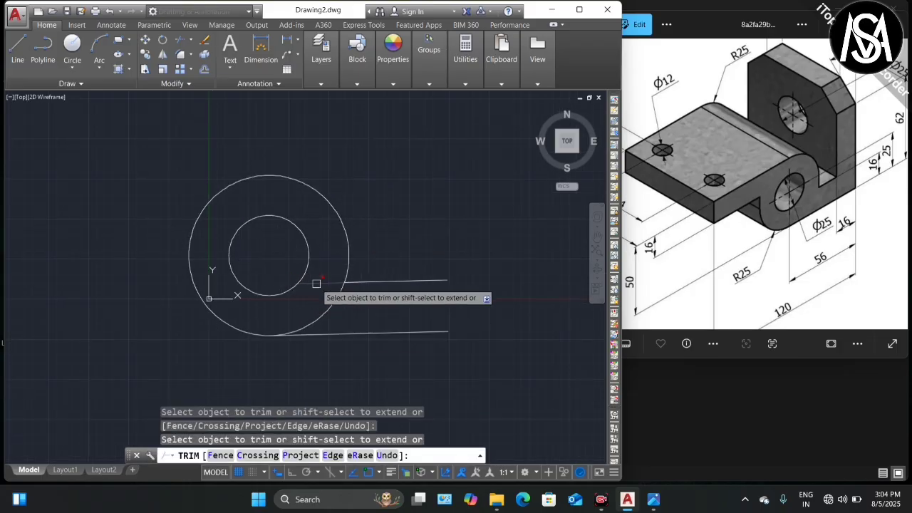
click(317, 282)
click(329, 308)
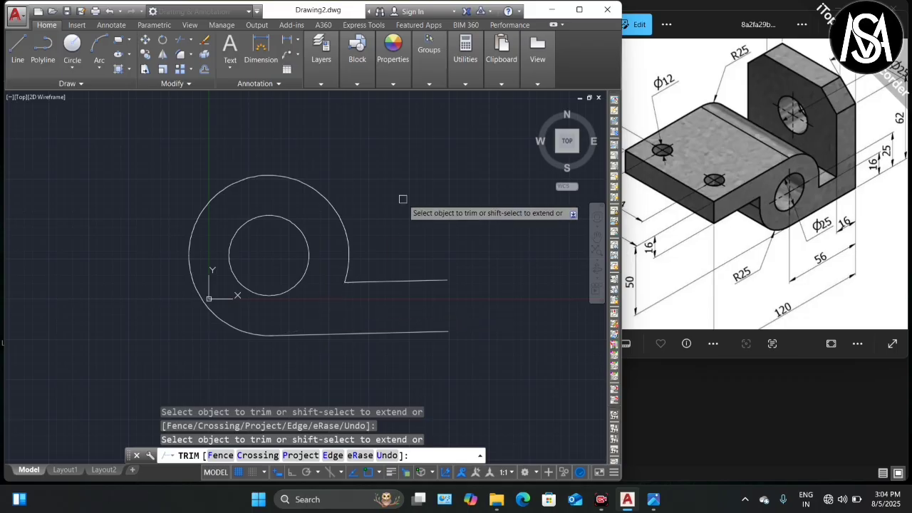
scroll(403, 199, down, 2)
scroll(364, 218, up, 4)
scroll(378, 228, down, 4)
key(Escape)
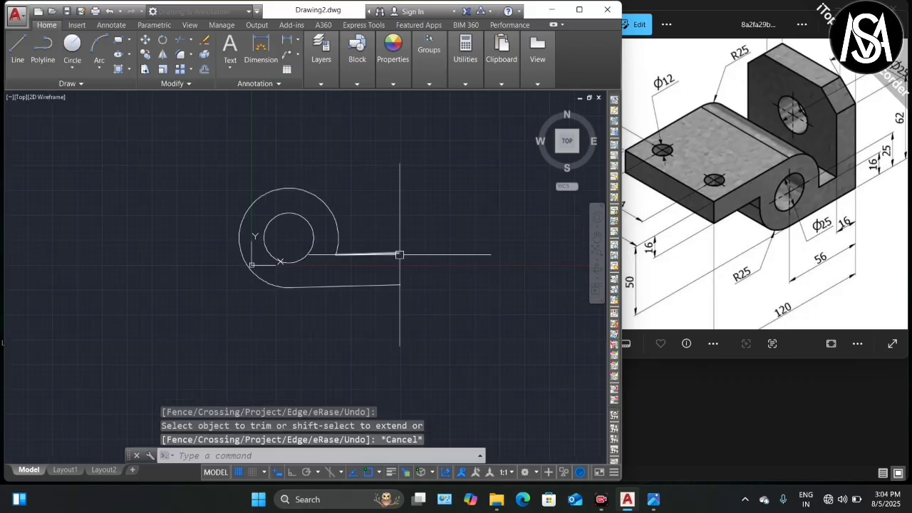
Step: Close the right end of the arm with a line joining the endpoints of the two parallel lines
text(l)
key(Return)
click(399, 285)
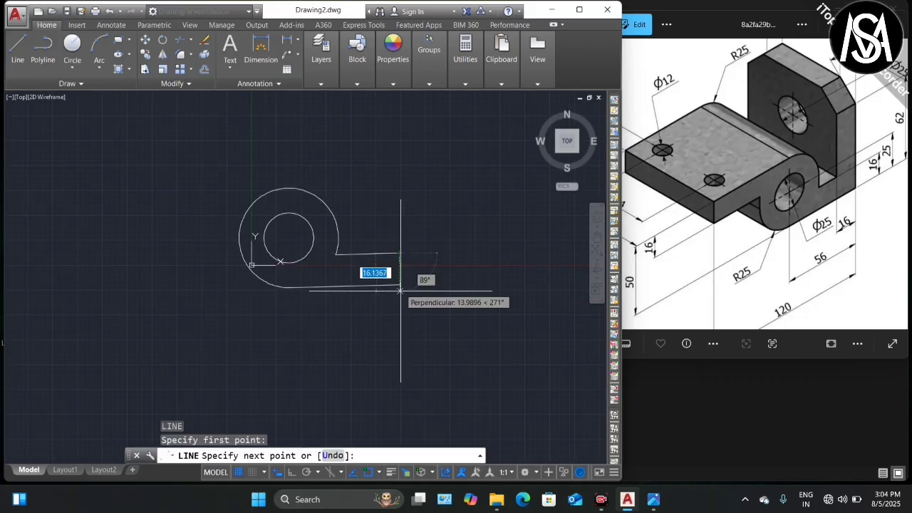
click(400, 252)
key(Escape)
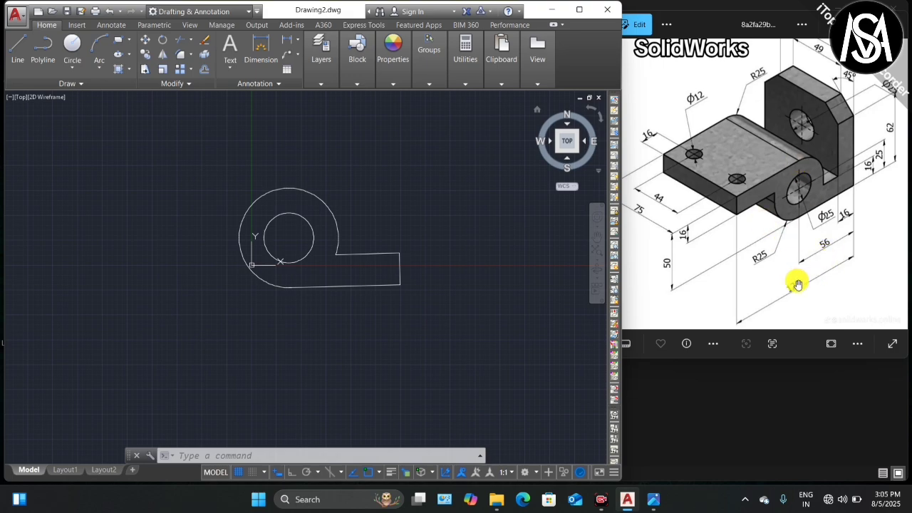
Step: Draw a horizontal line 64 long from the top quadrant of the outer circle toward the left
text(l)
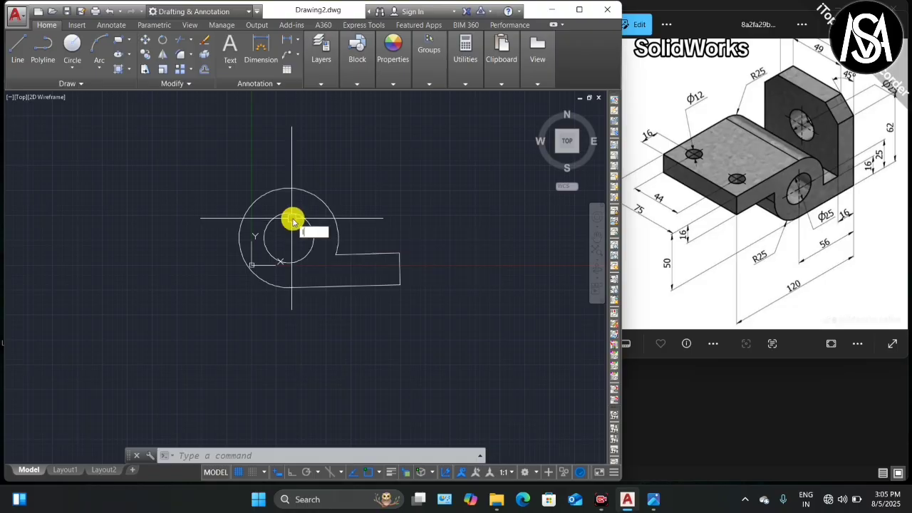
key(Return)
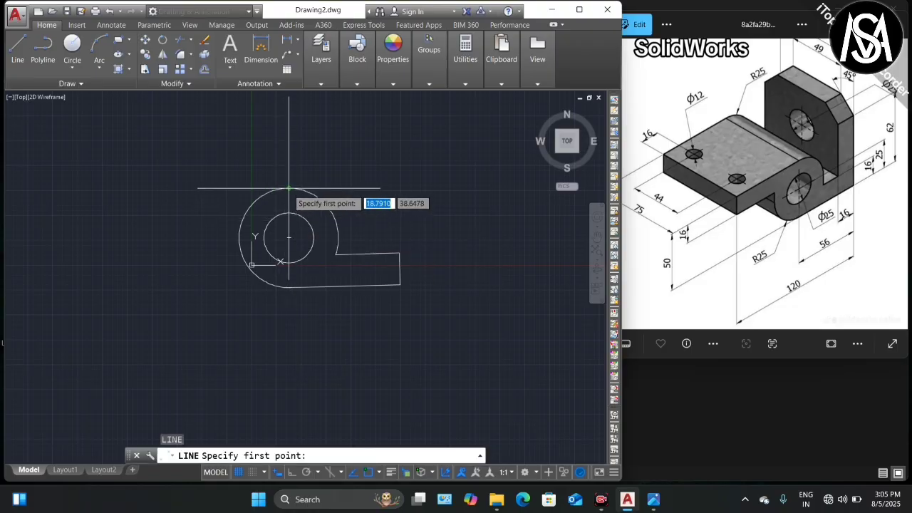
click(289, 188)
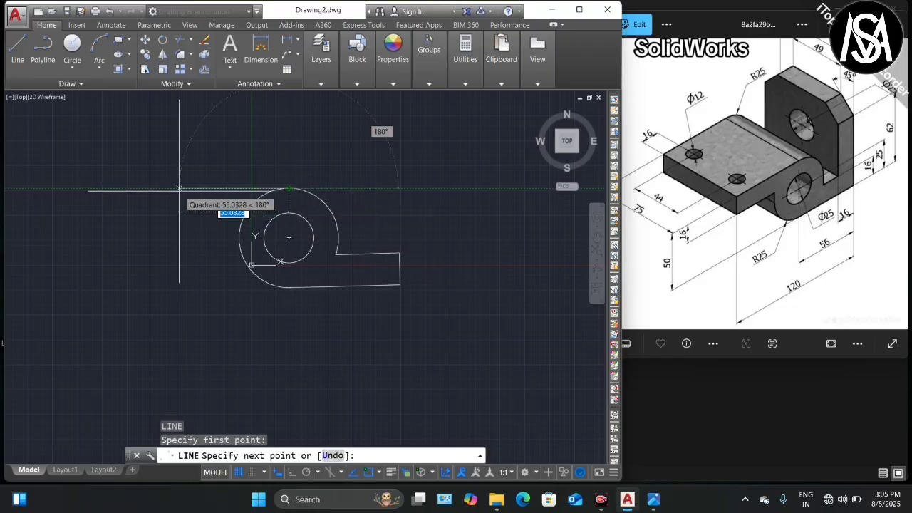
text(64)
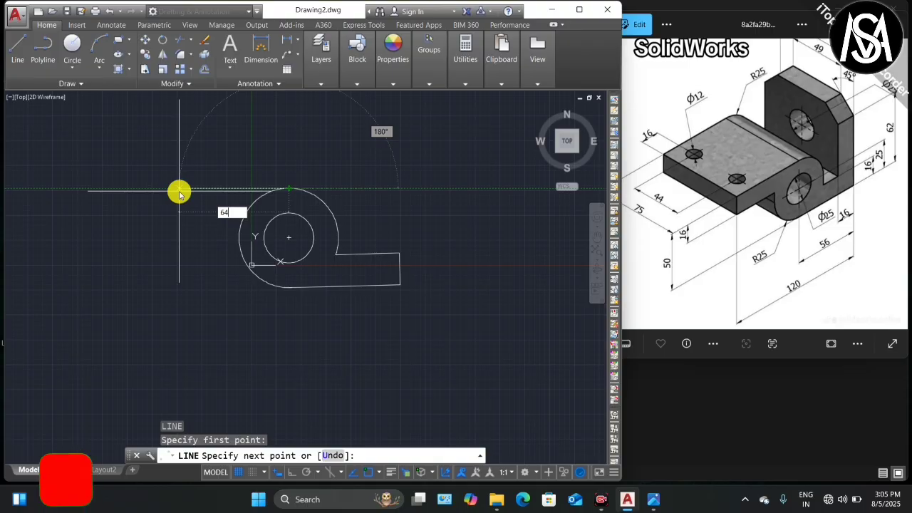
key(Return)
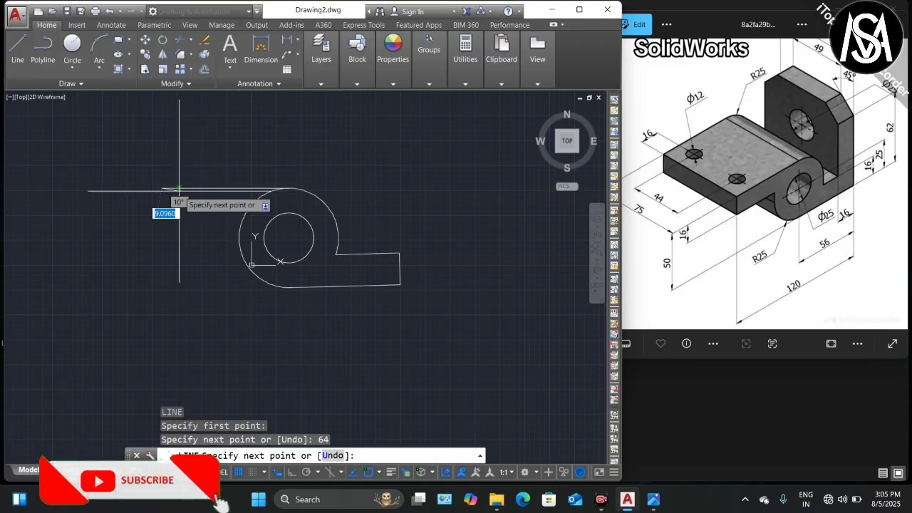
key(Escape)
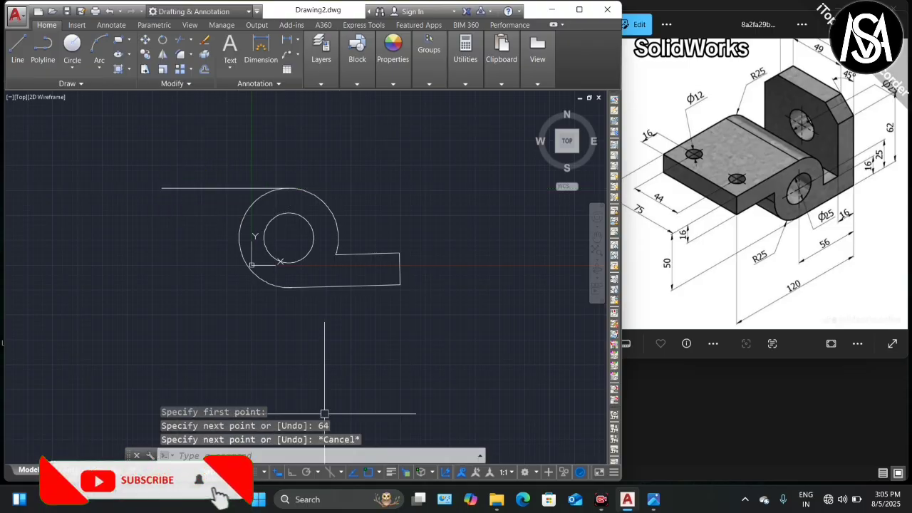
Step: Turn on ortho mode and offset the 64 long top line downward by 16
click(293, 472)
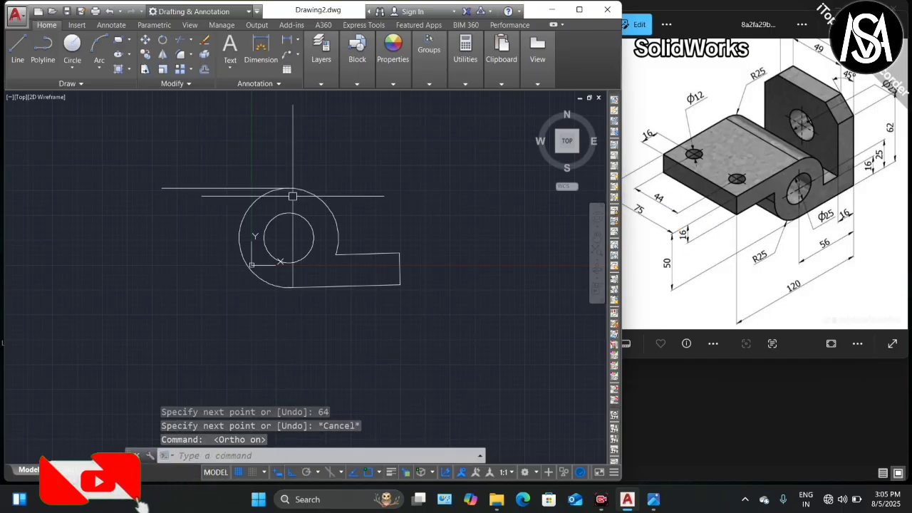
text(o)
key(Return)
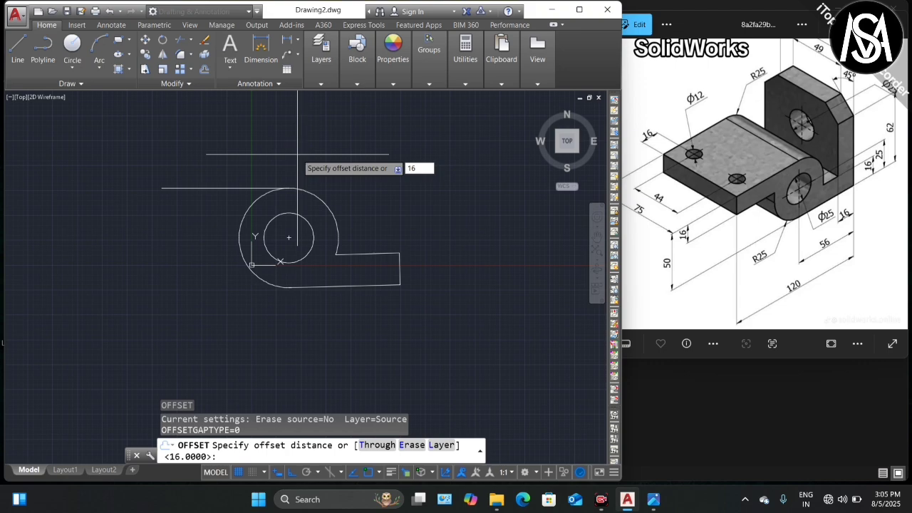
text(16)
key(Return)
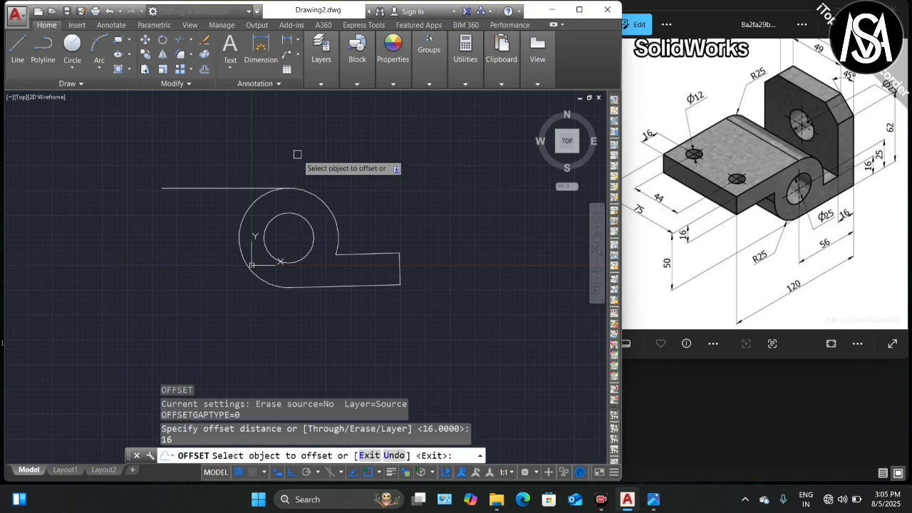
click(207, 189)
click(195, 255)
key(Escape)
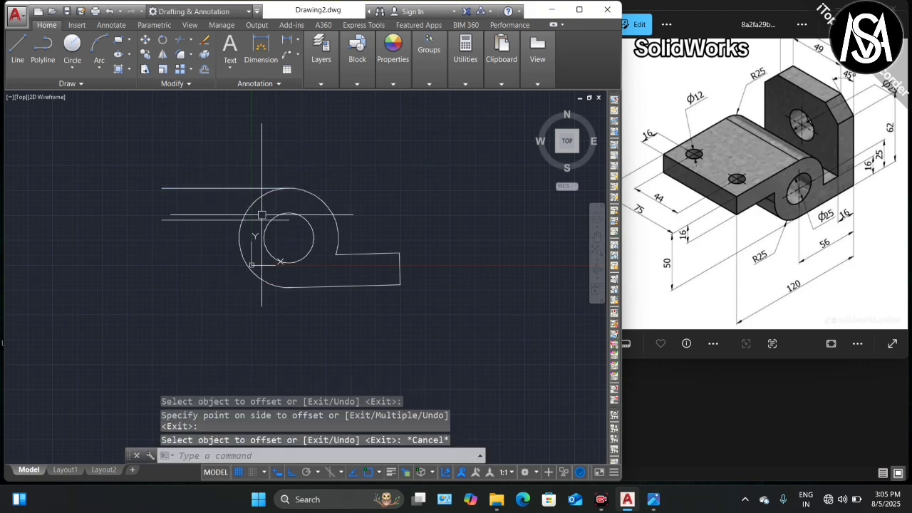
Step: Trim the outer circle's arc between the two left-hand horizontal lines and the part of the lower line inside the circle
text(tr)
key(Return)
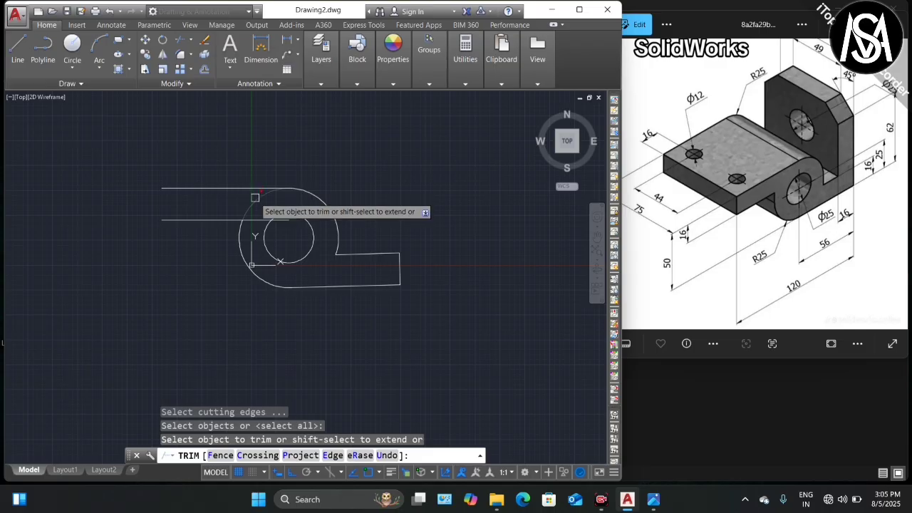
click(250, 219)
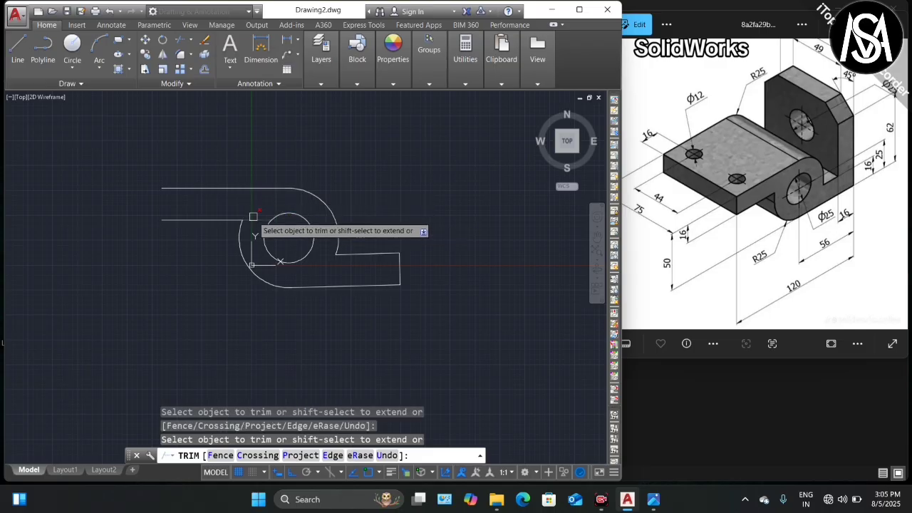
key(Escape)
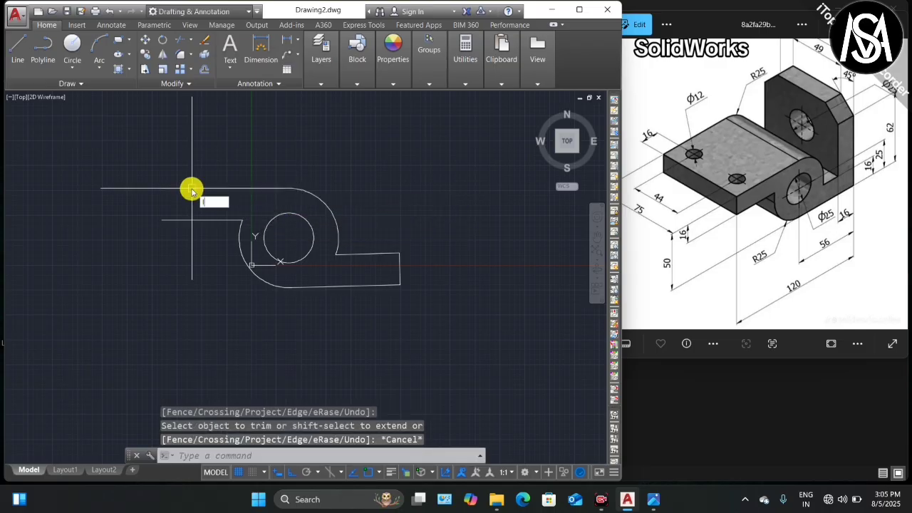
Step: Close the left end of the upper arm with a line joining the endpoints of the two horizontal lines
text(l)
key(Return)
click(163, 189)
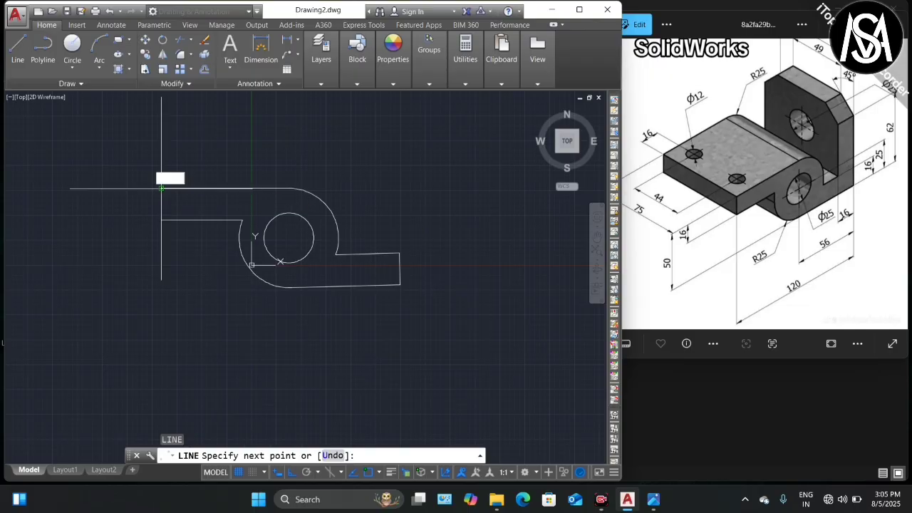
click(162, 220)
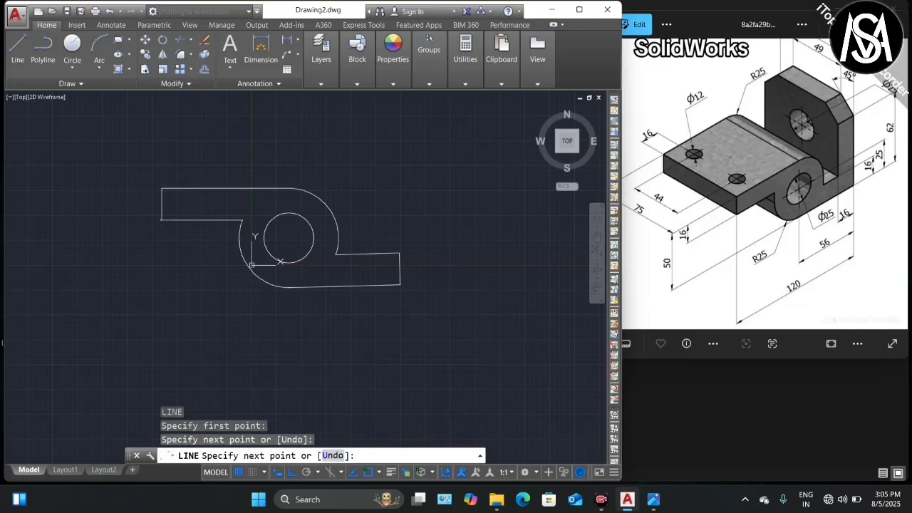
key(Escape)
scroll(274, 228, up, 2)
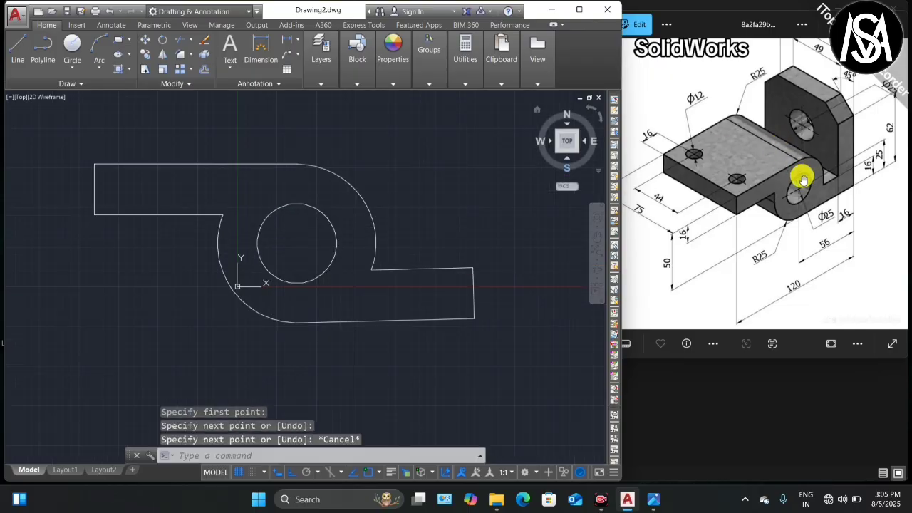
Step: Switch to the 3D Modeling workspace and show the profile in a SW Isometric view with the Shades of Gray visual style
click(197, 12)
click(173, 59)
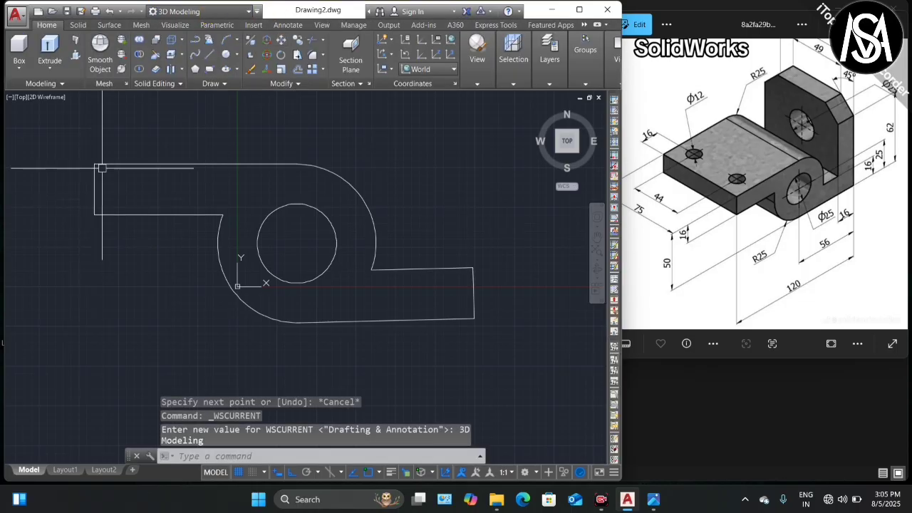
click(43, 98)
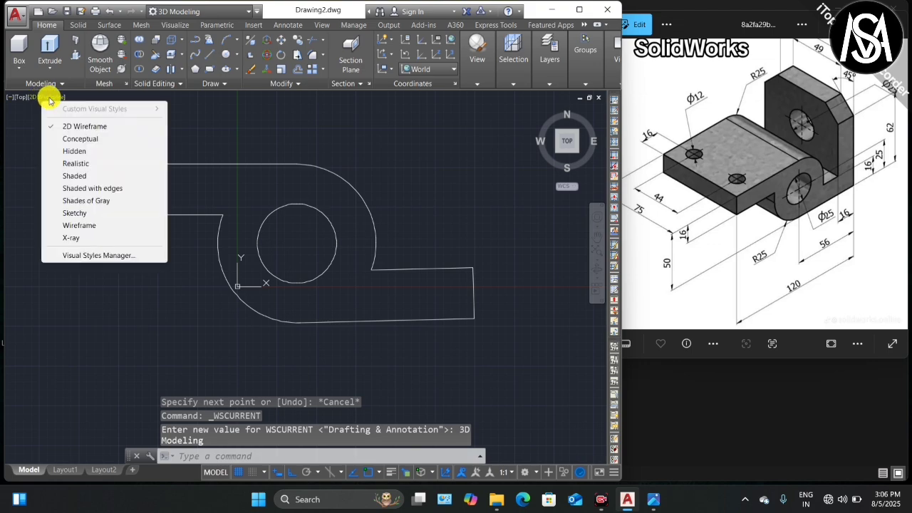
click(98, 200)
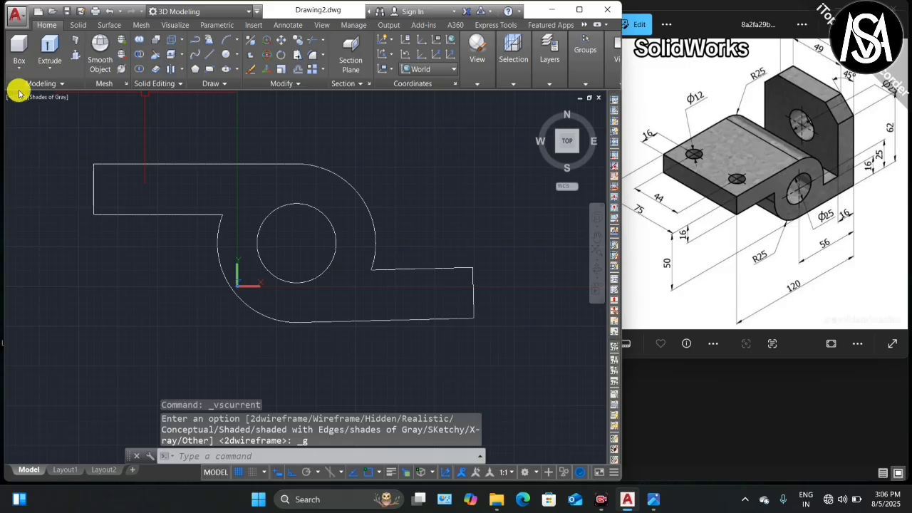
click(20, 97)
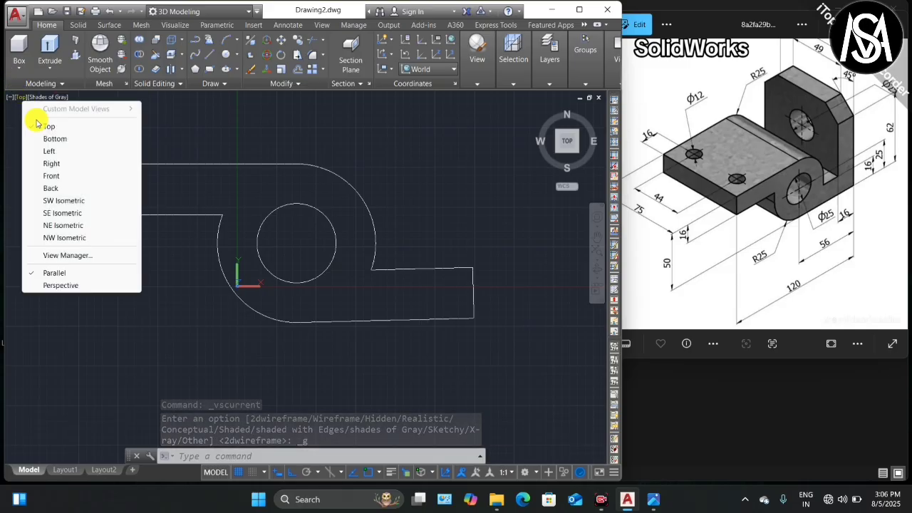
click(57, 201)
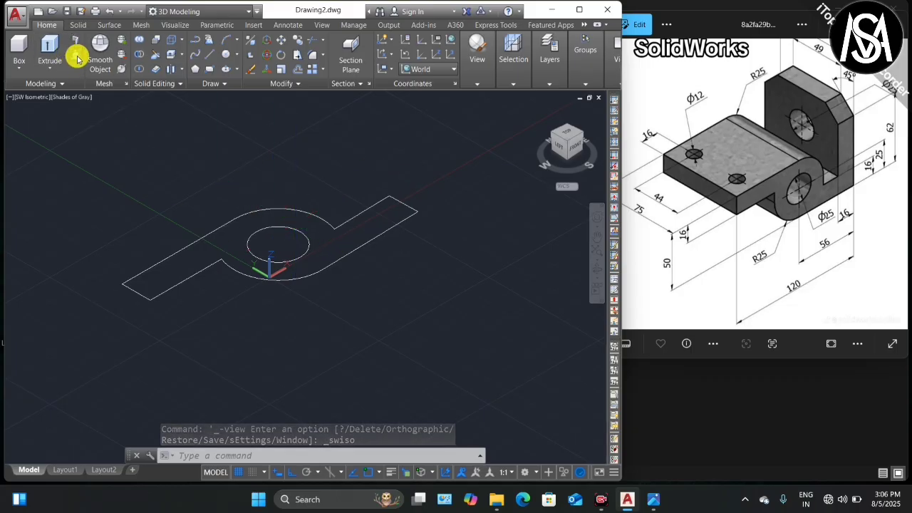
Step: Presspull the closed profile area around the circular hole upward by 75
click(76, 57)
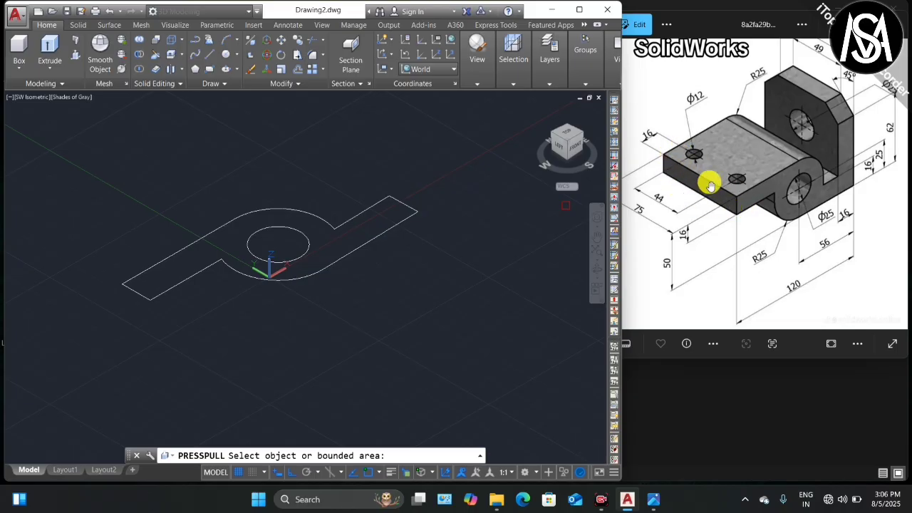
scroll(678, 224, down, 1)
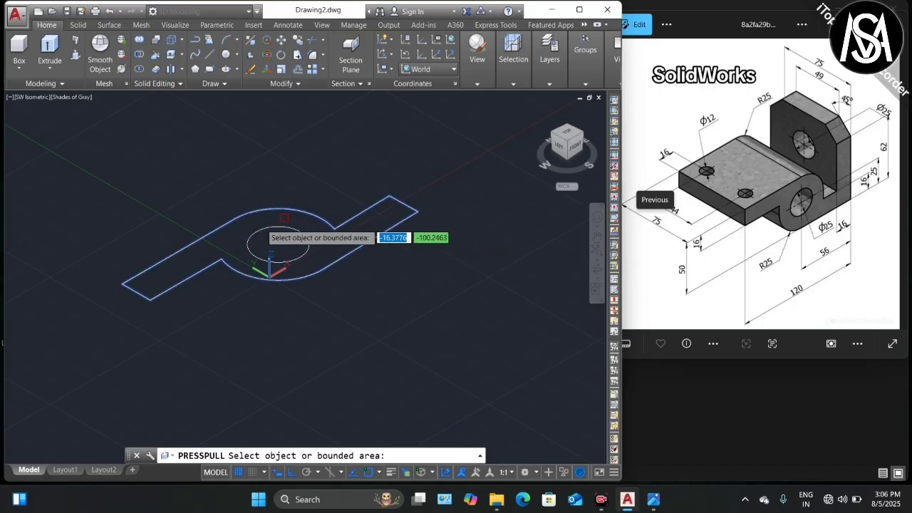
click(231, 242)
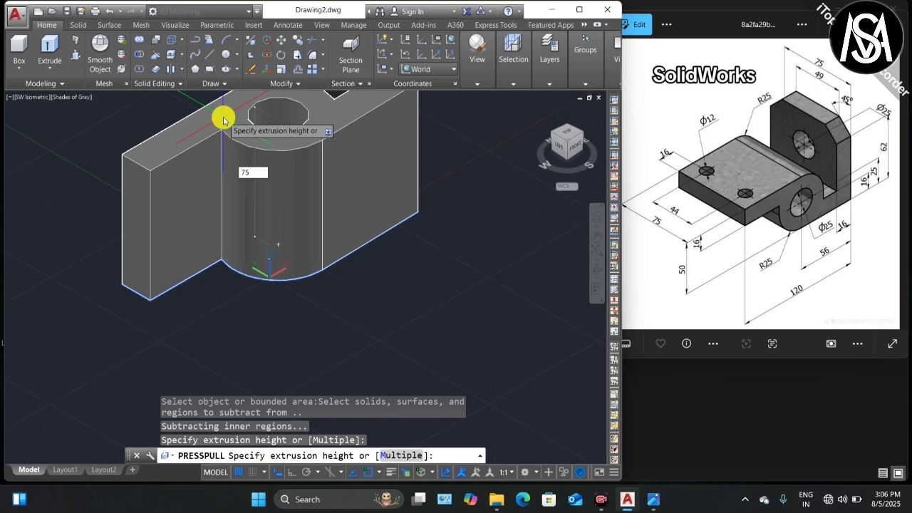
key(Return)
scroll(238, 187, down, 4)
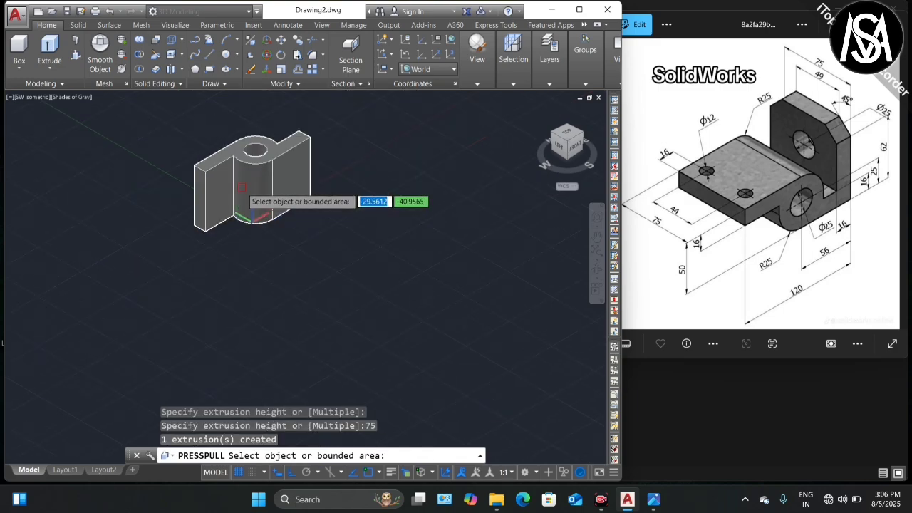
scroll(271, 136, up, 3)
scroll(262, 164, down, 2)
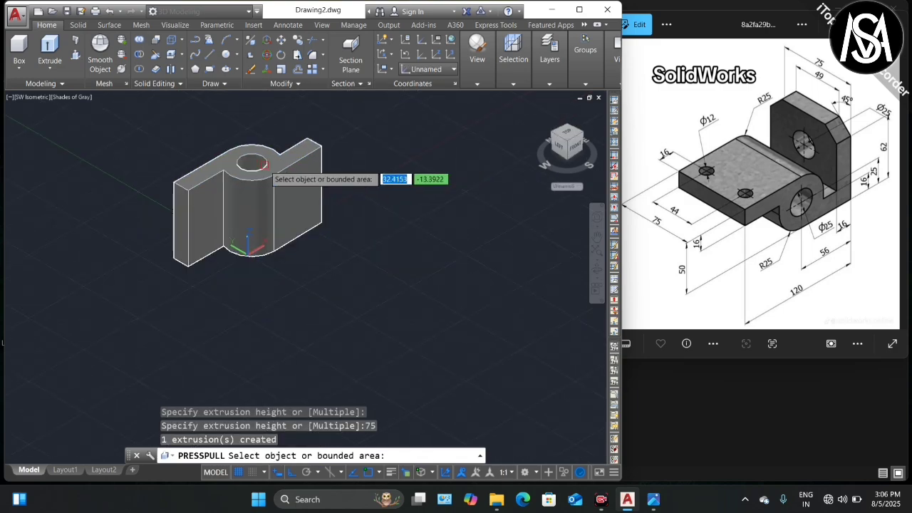
key(Return)
Step: Rotate the extruded solid 90° in 3D about the X axis so that its bore lies horizontally
click(253, 152)
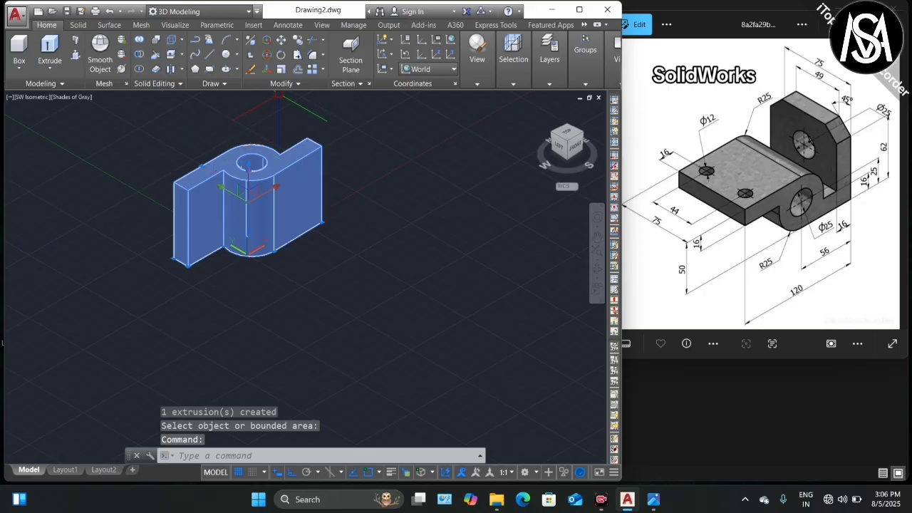
click(271, 52)
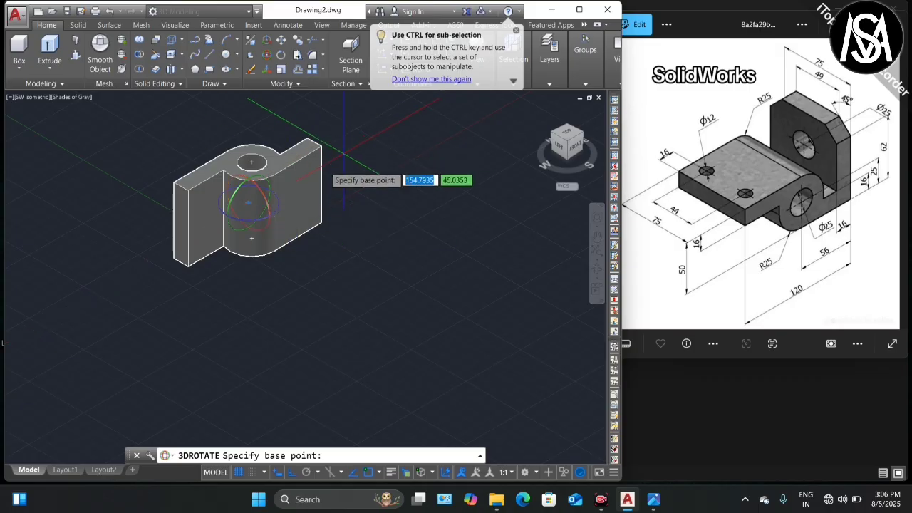
click(257, 188)
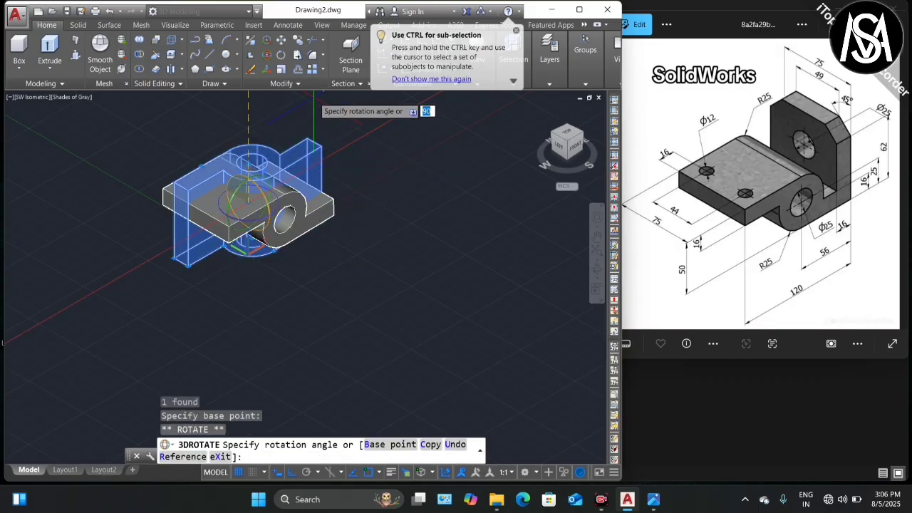
click(249, 183)
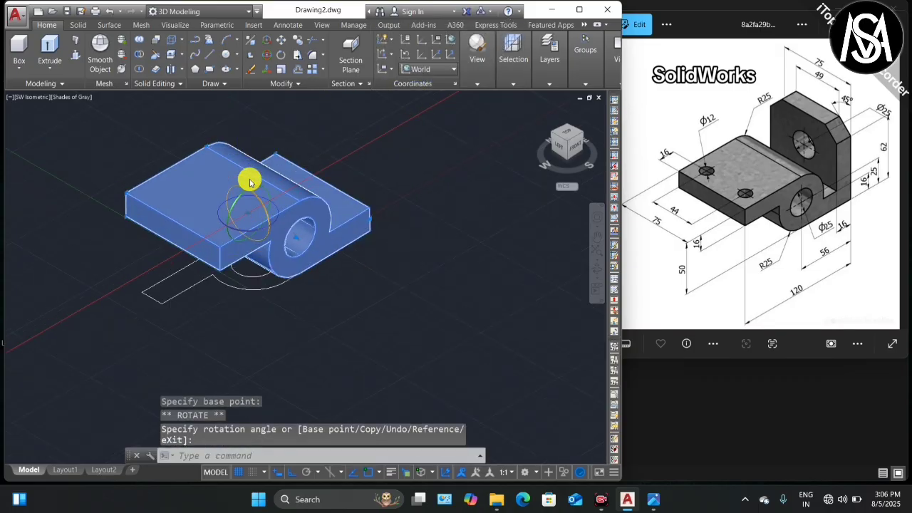
key(Escape)
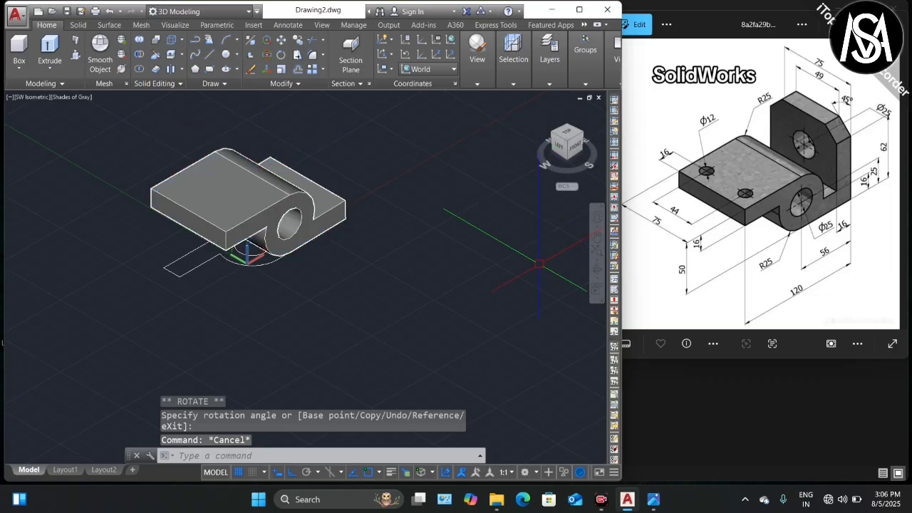
Step: Inspect the rotated solid from the front side and set the view to Left
click(596, 271)
drag(529, 261, 342, 210)
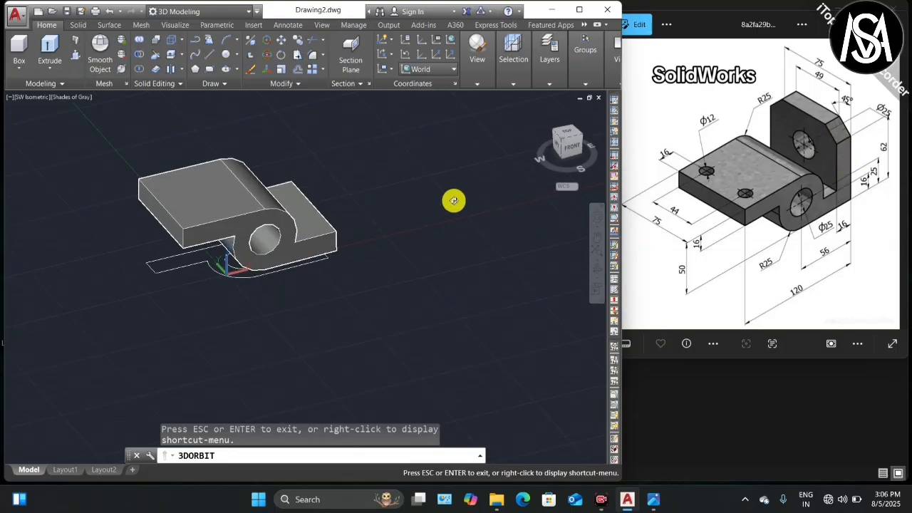
key(Escape)
click(557, 146)
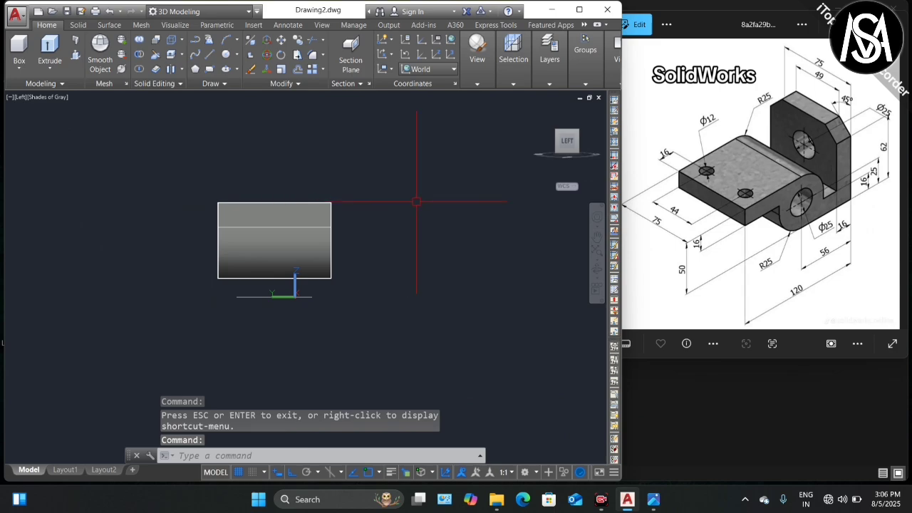
scroll(429, 220, up, 5)
scroll(406, 221, down, 2)
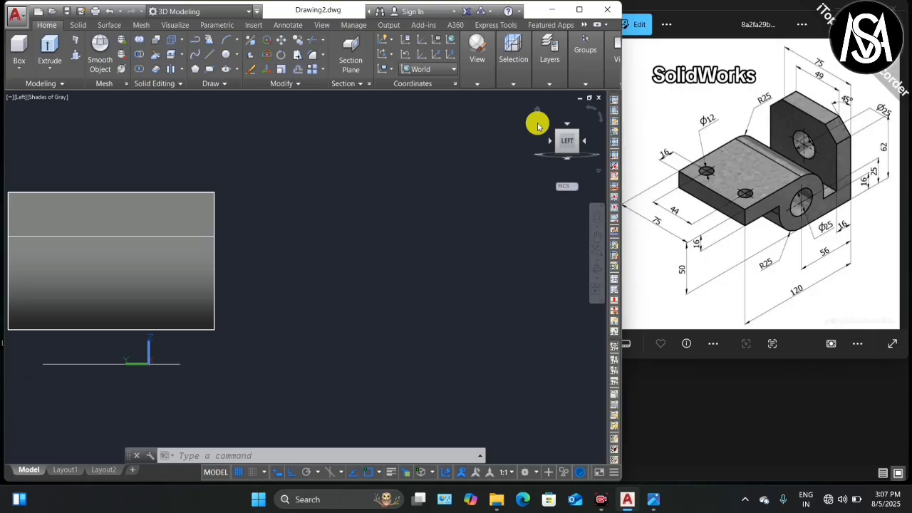
Step: Switch to Calculator, subtract 49 from 75 and add 62 to the result, and close it
key(XF86Calculator)
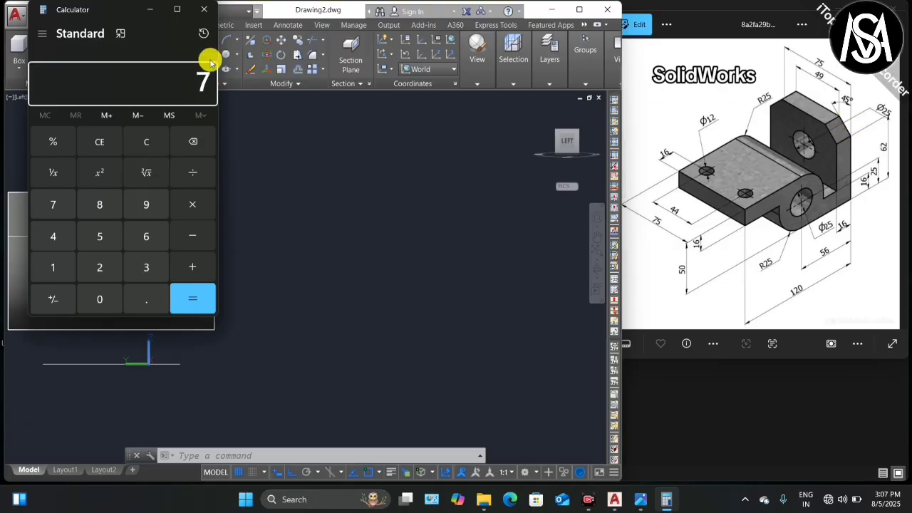
text(5)
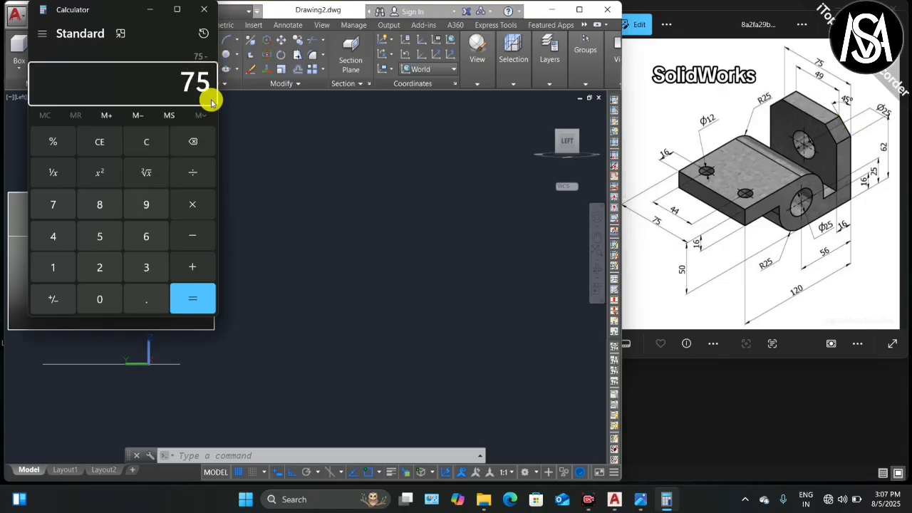
text(49)
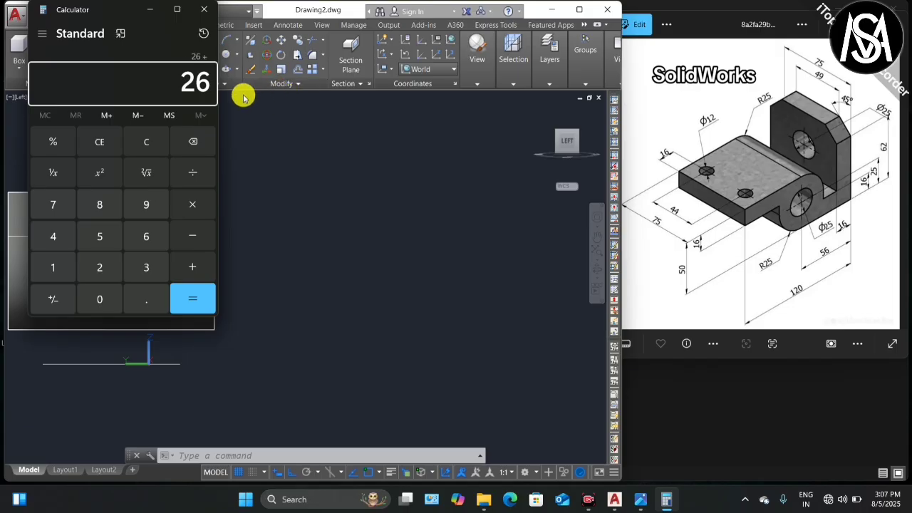
text(62)
key(Return)
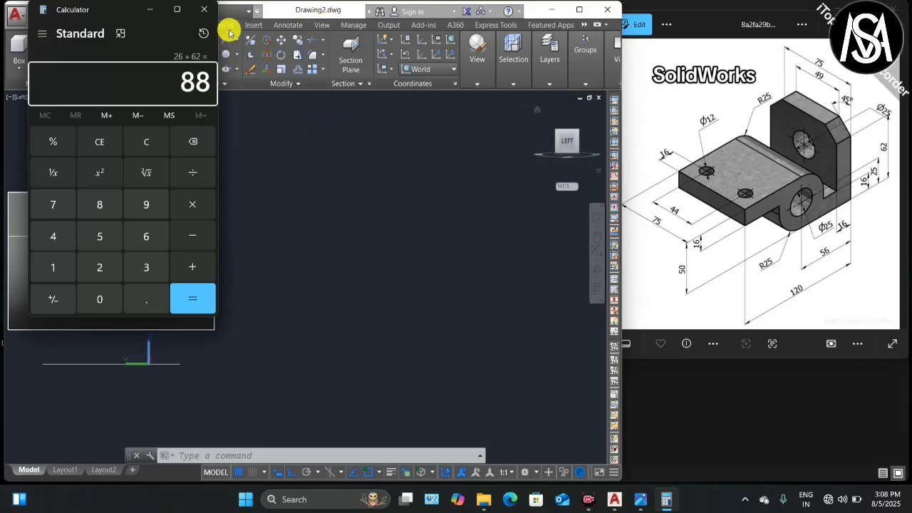
click(200, 11)
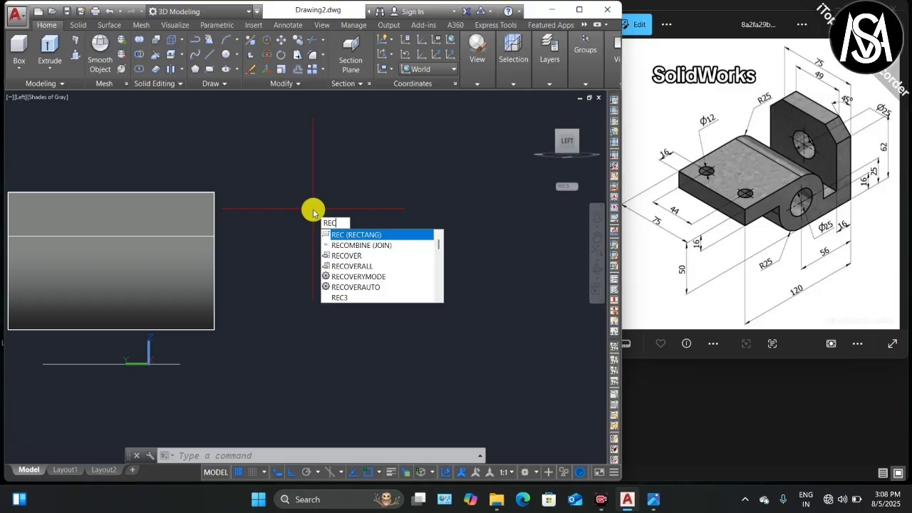
key(Return)
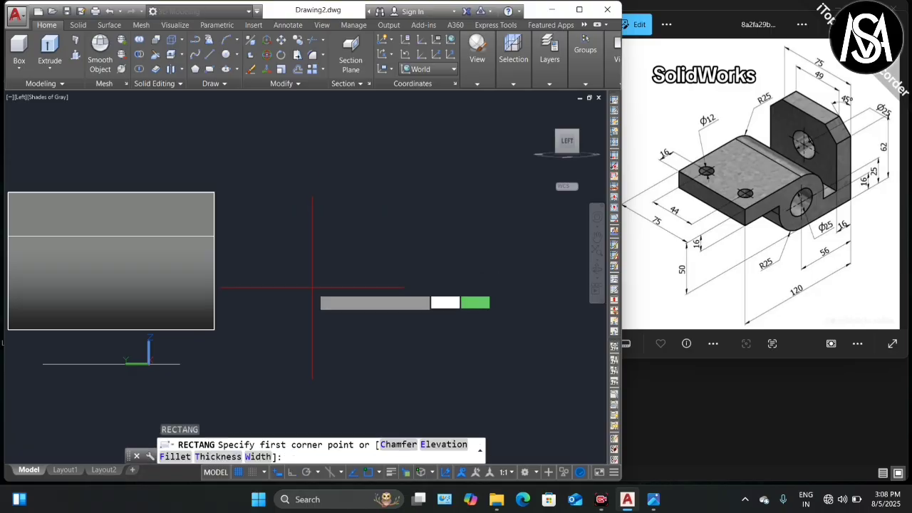
click(313, 287)
key(Escape)
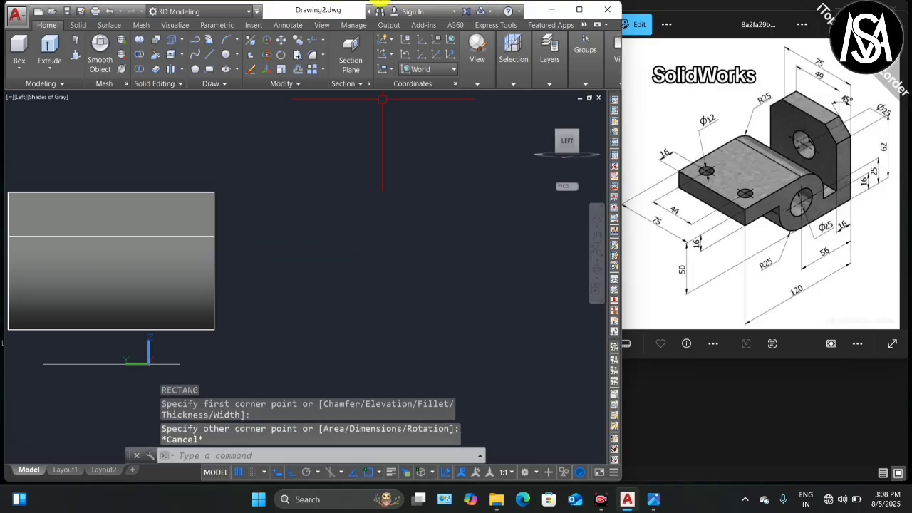
Step: Set the user coordinate system to the Left plane
click(428, 67)
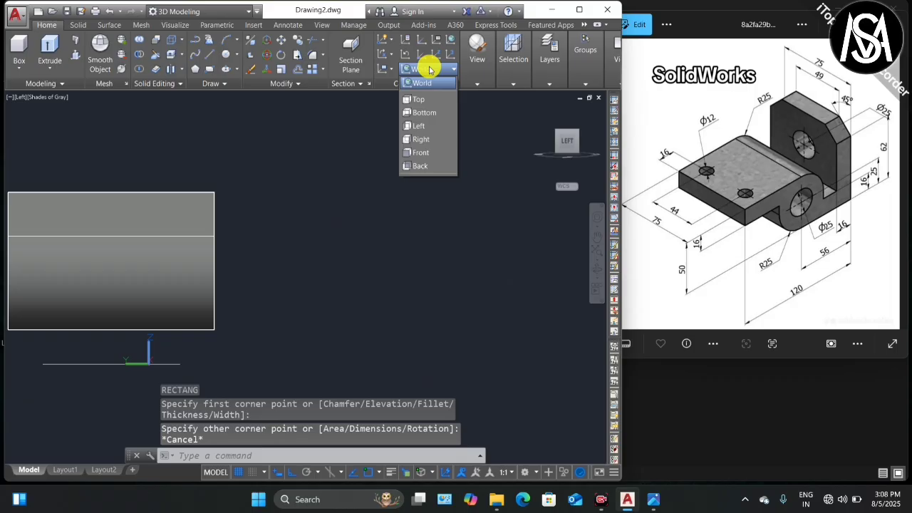
click(428, 126)
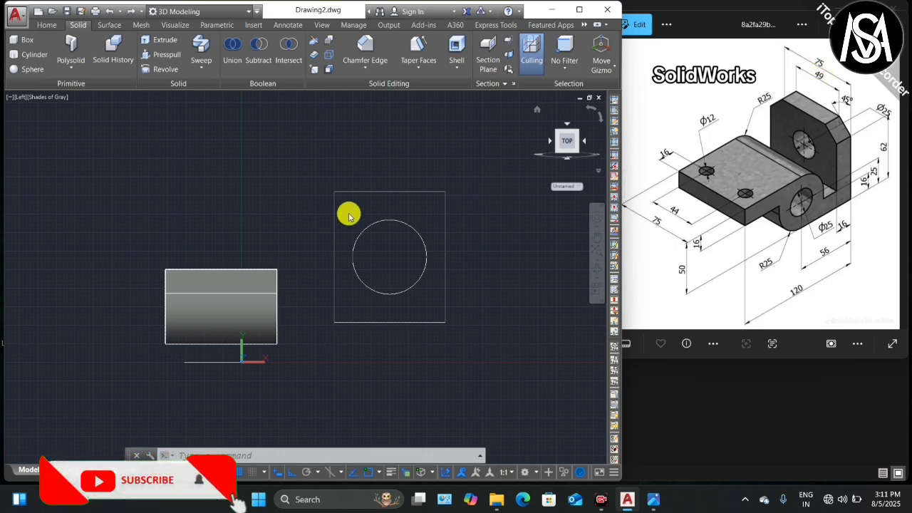
Step: Erase the rectangle and the circle drawn beside the solid
scroll(439, 202, down, 2)
key(Escape)
click(484, 179)
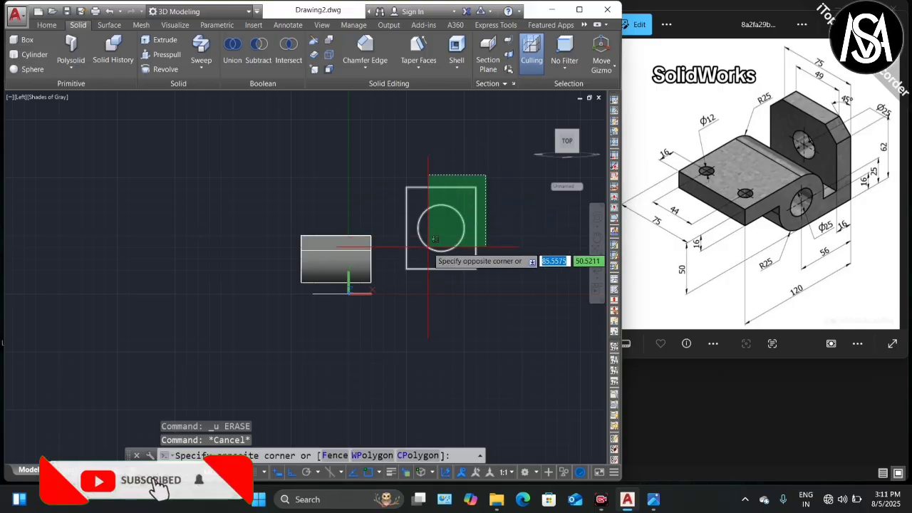
click(420, 253)
key(Delete)
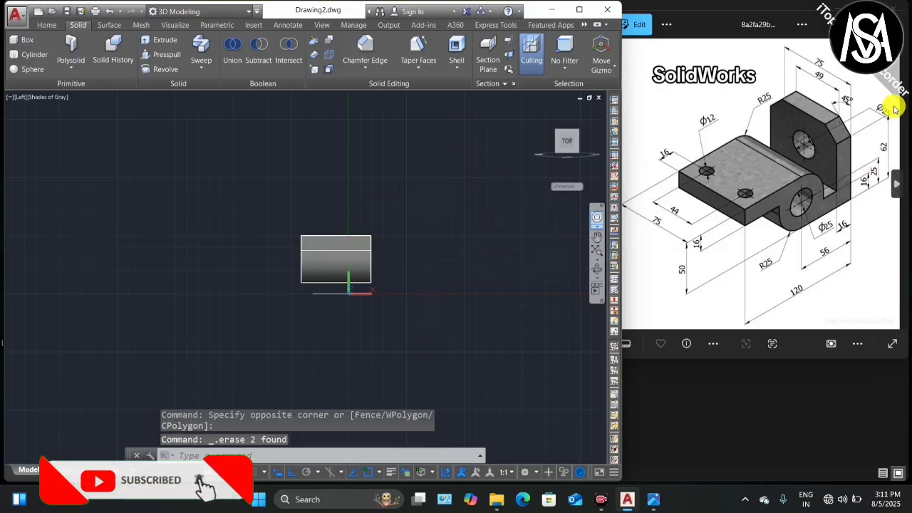
Step: Draw a 75 by 75 square on the Left plane beside the bracket solid
scroll(213, 204, down, 2)
scroll(399, 205, up, 3)
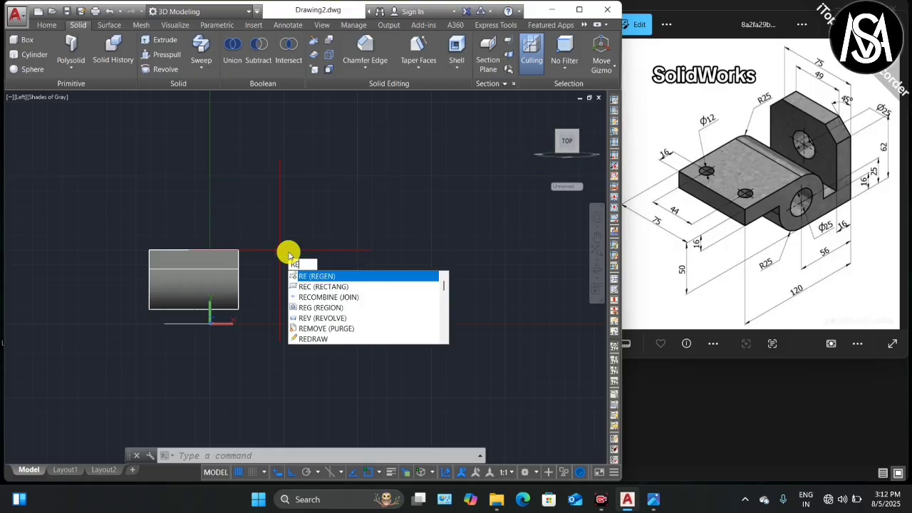
key(Return)
click(324, 291)
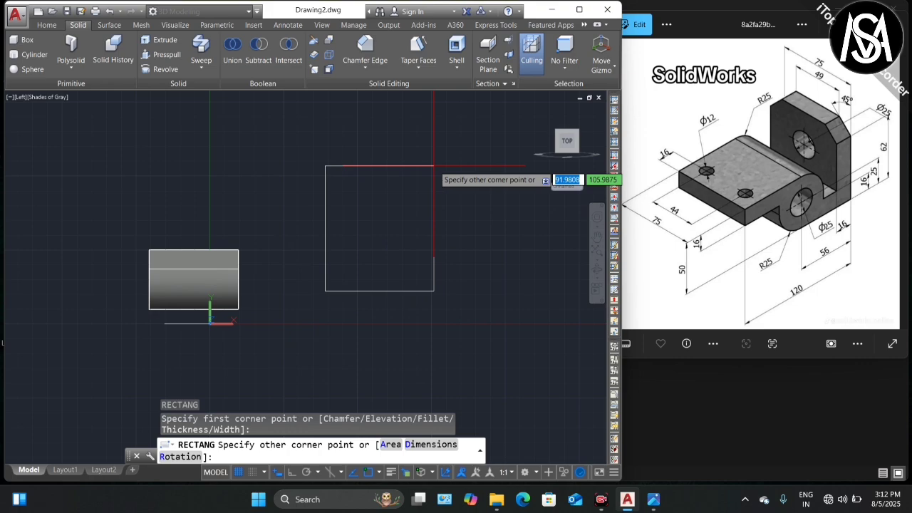
text(75)
key(Tab)
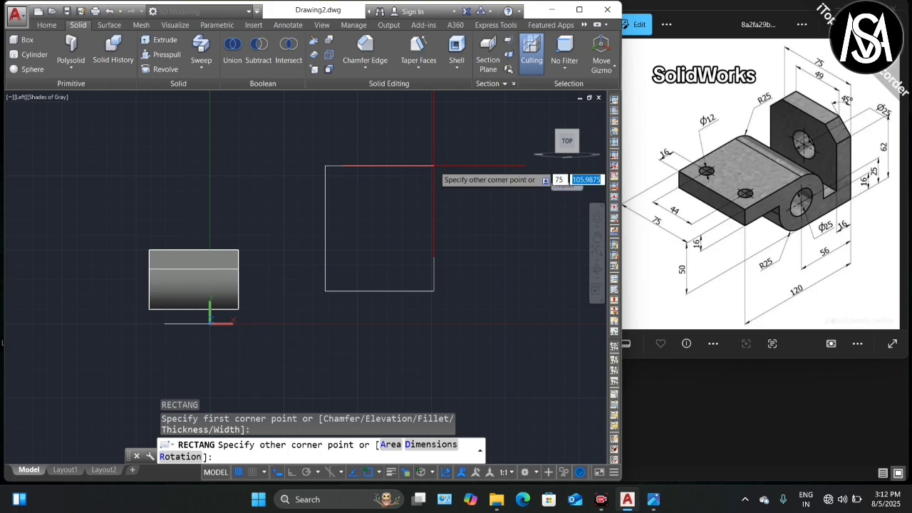
text(75)
key(Return)
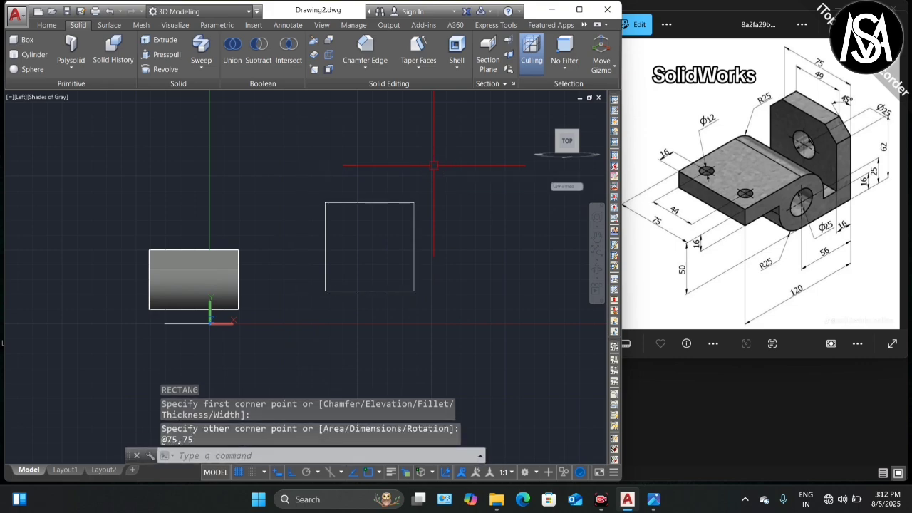
Step: Draw a 25 diameter circle at the centre of the square
scroll(351, 169, down, 3)
scroll(360, 184, up, 3)
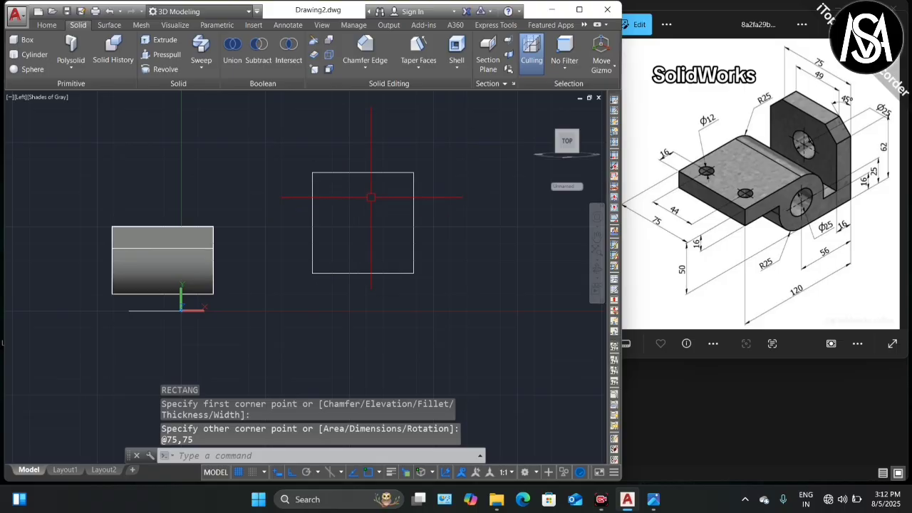
text(c)
key(Return)
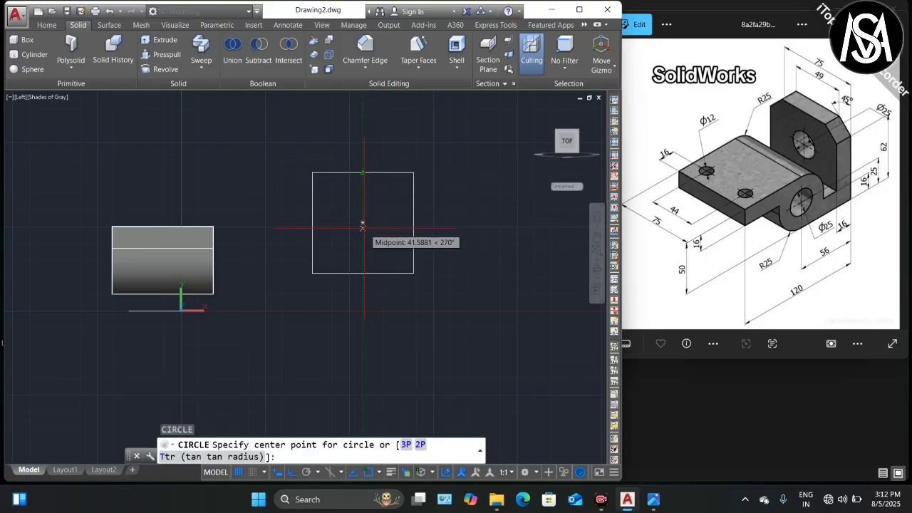
click(363, 222)
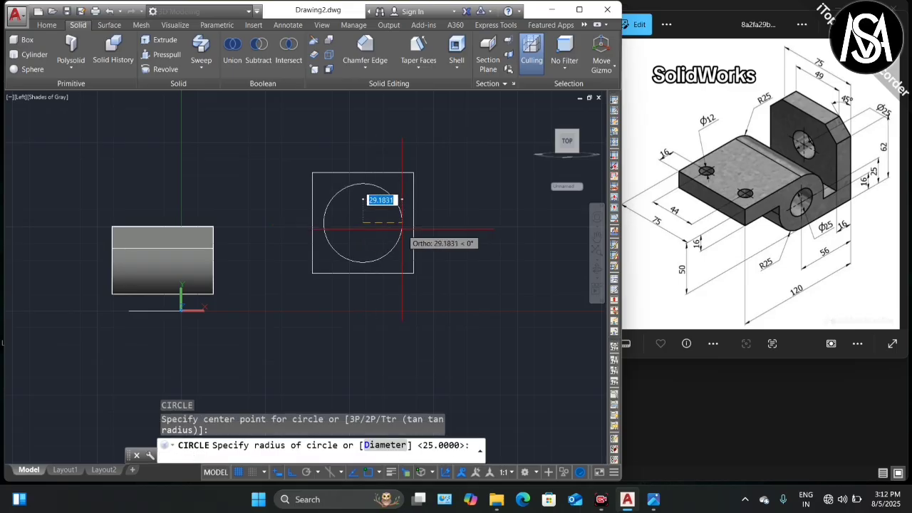
text(d)
key(Return)
text(25)
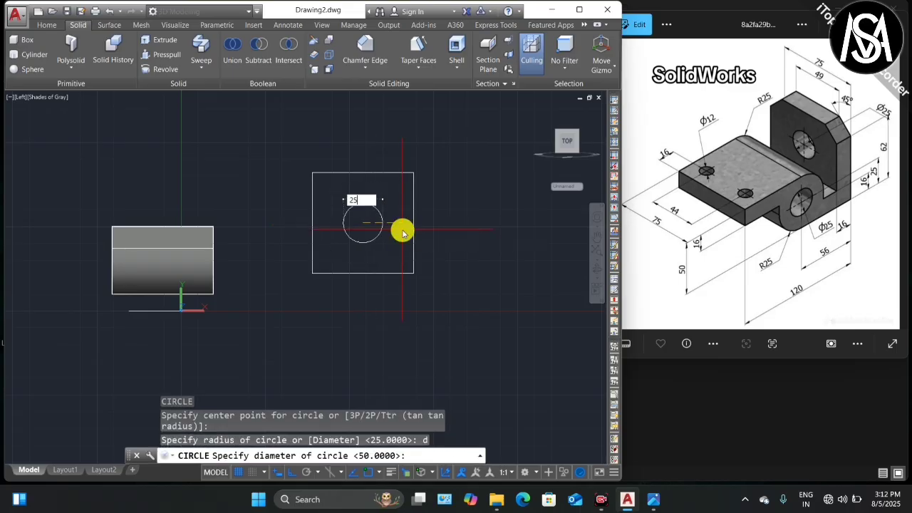
key(Return)
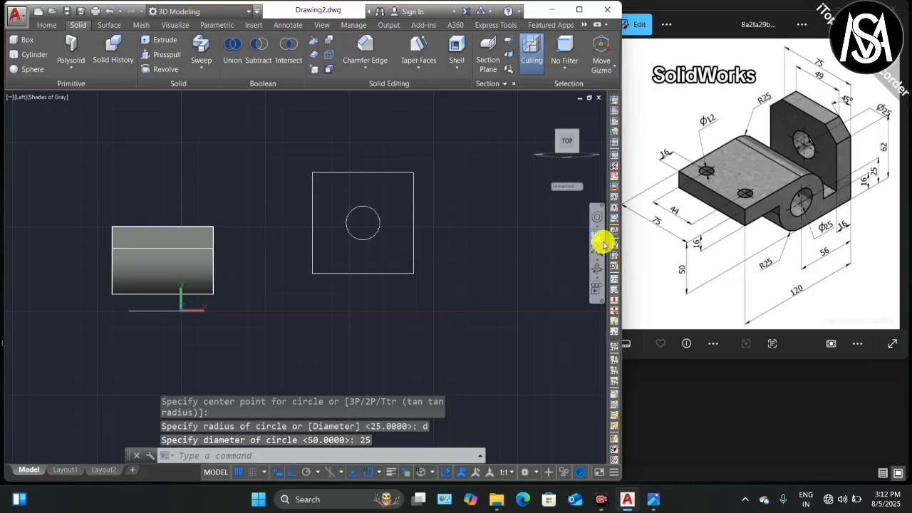
Step: Presspull the area between the square and the circle by 16 to form the upright plate with its hole
click(599, 268)
drag(489, 285, 407, 277)
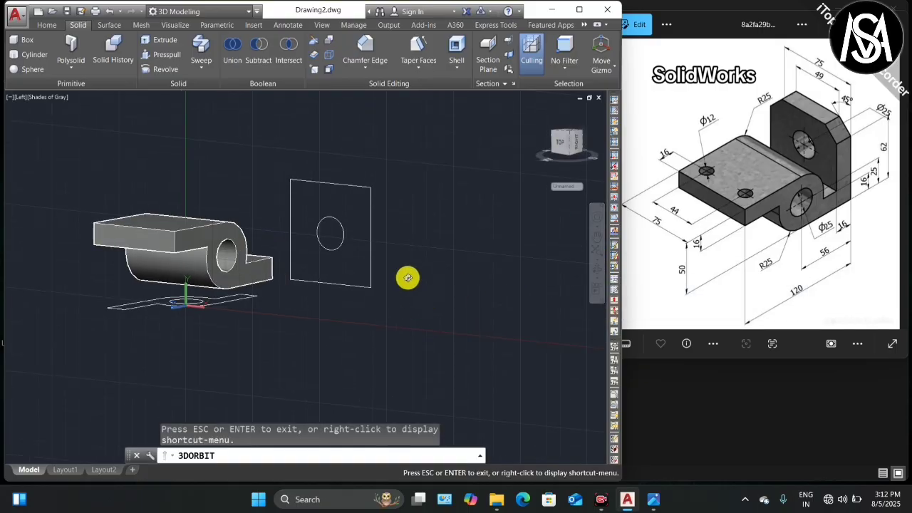
key(Escape)
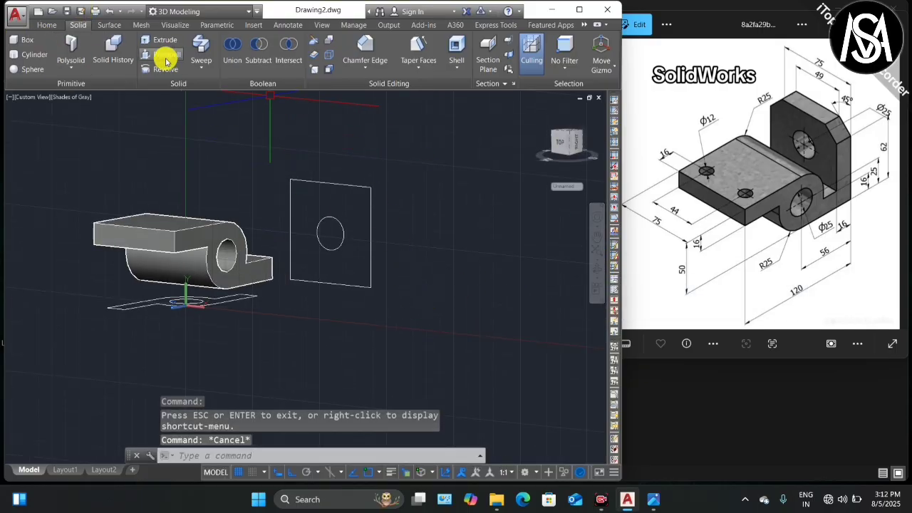
click(166, 55)
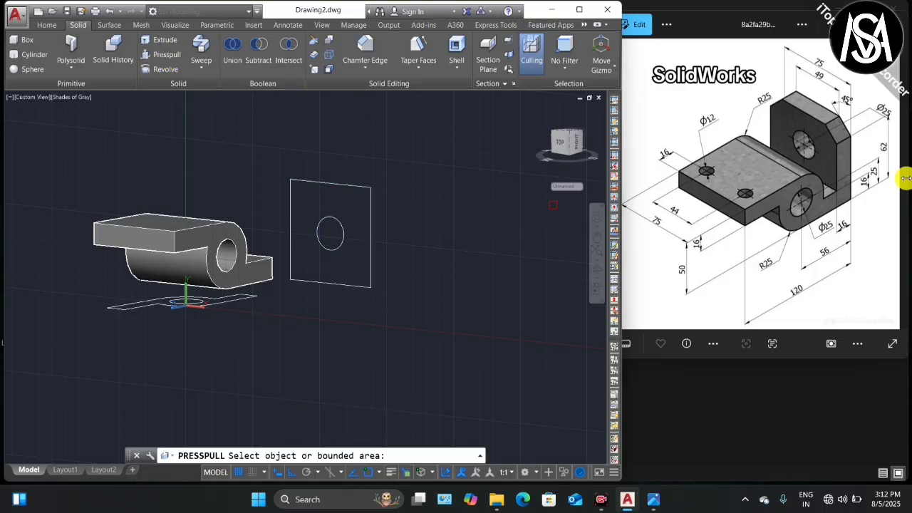
click(345, 194)
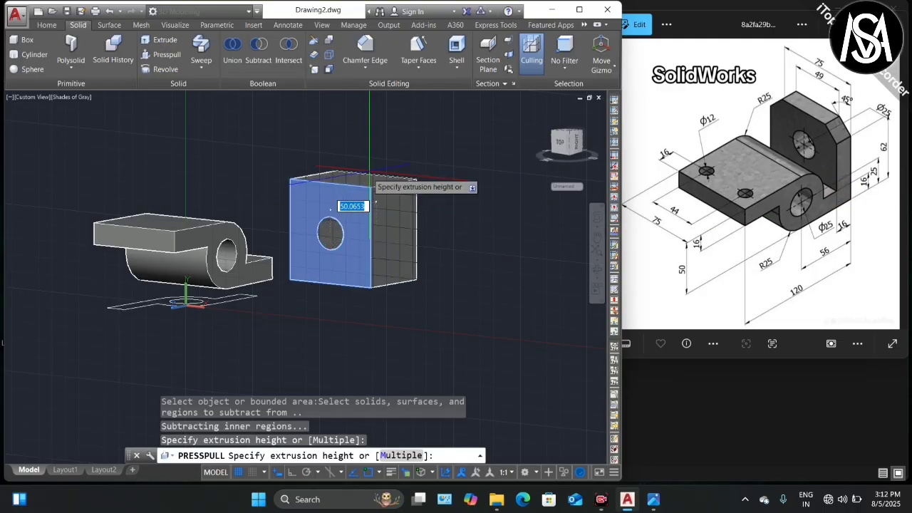
text(16)
key(Return)
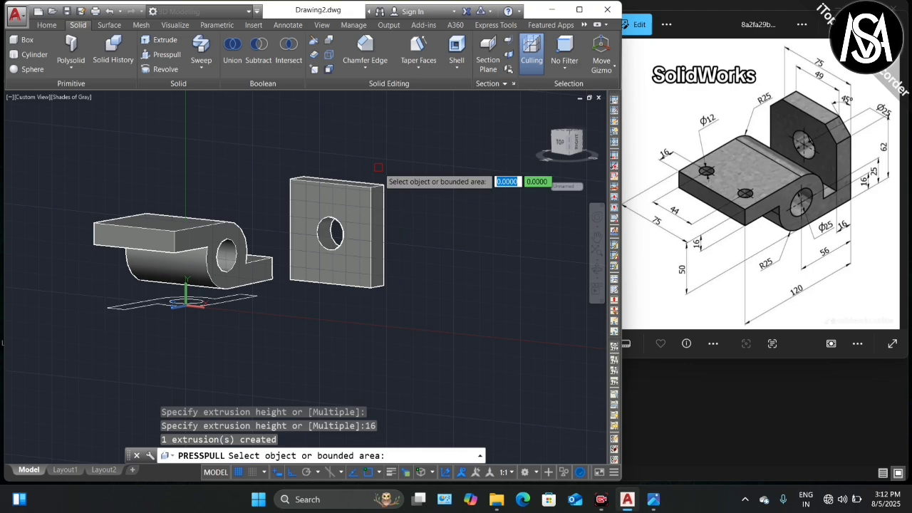
key(Escape)
scroll(363, 167, up, 4)
scroll(345, 152, down, 2)
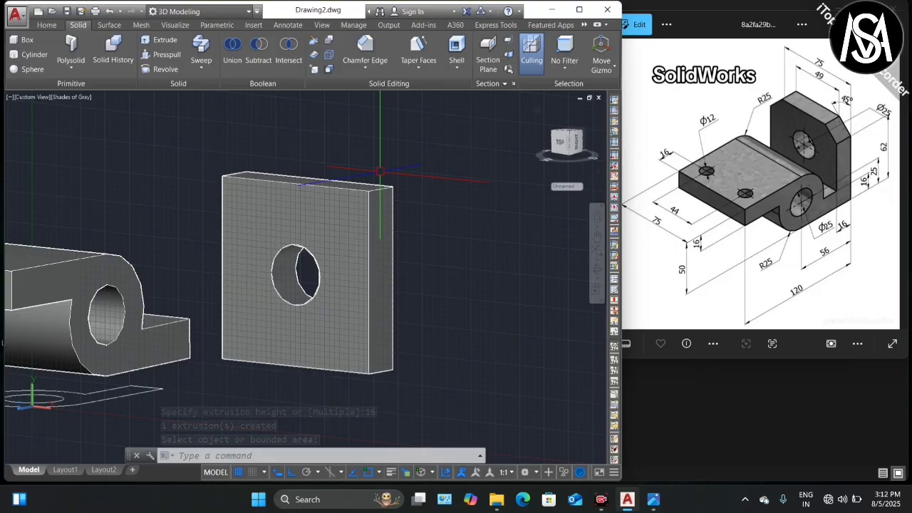
click(366, 46)
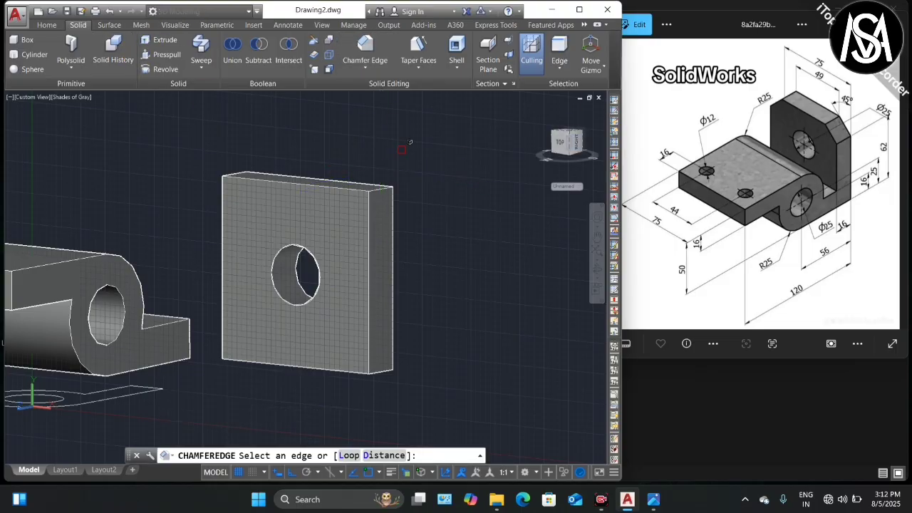
click(381, 456)
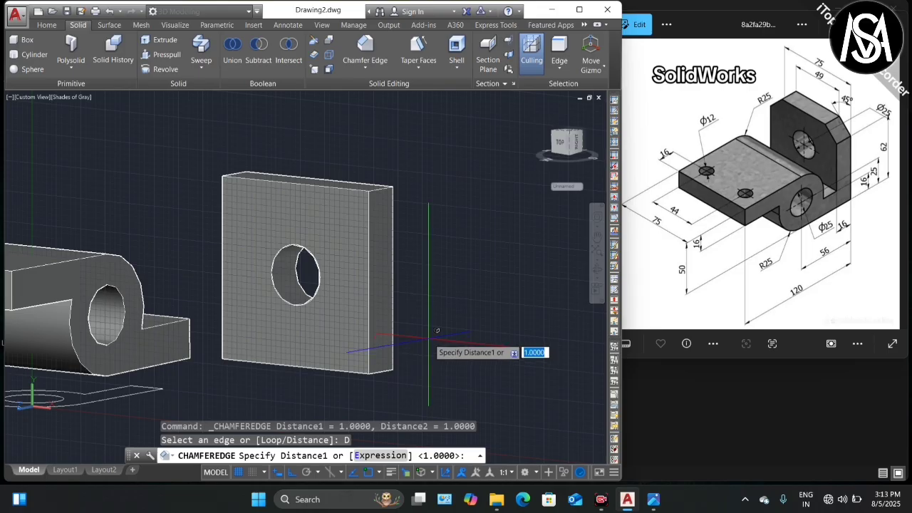
text(13)
key(Return)
text(1)
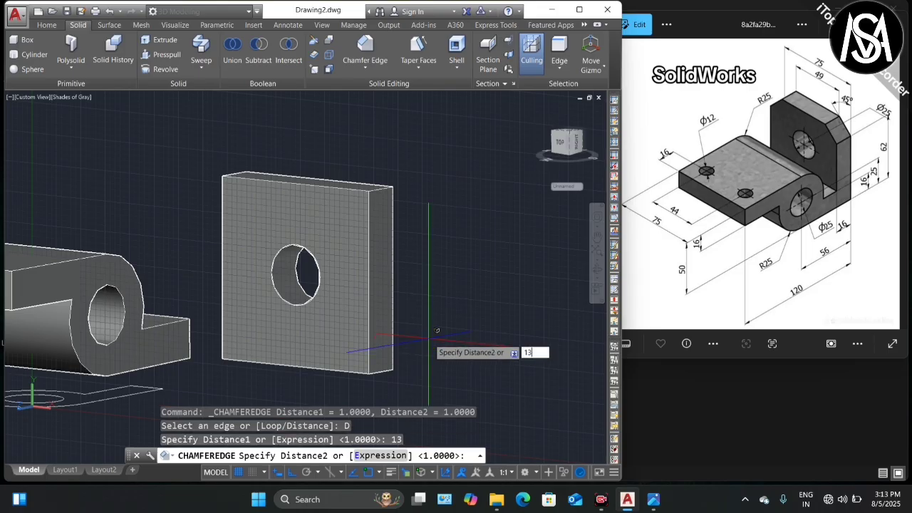
text(3)
key(Return)
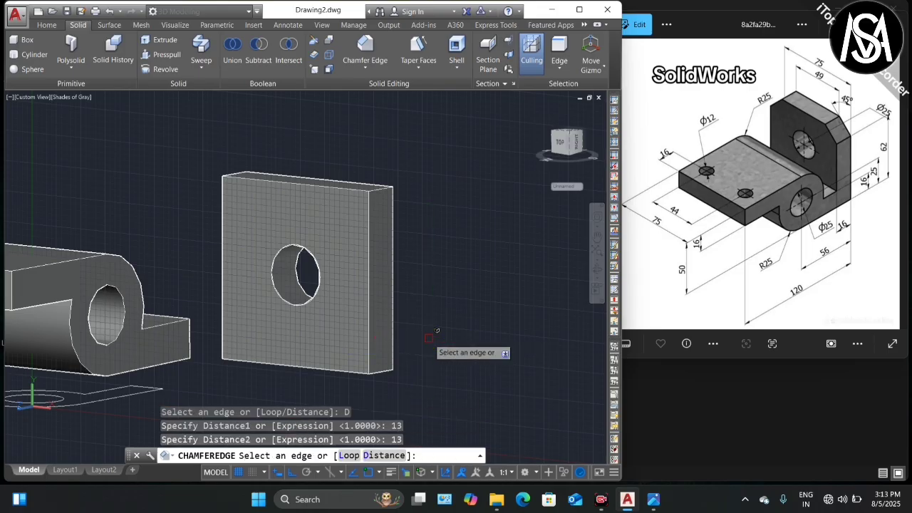
click(384, 186)
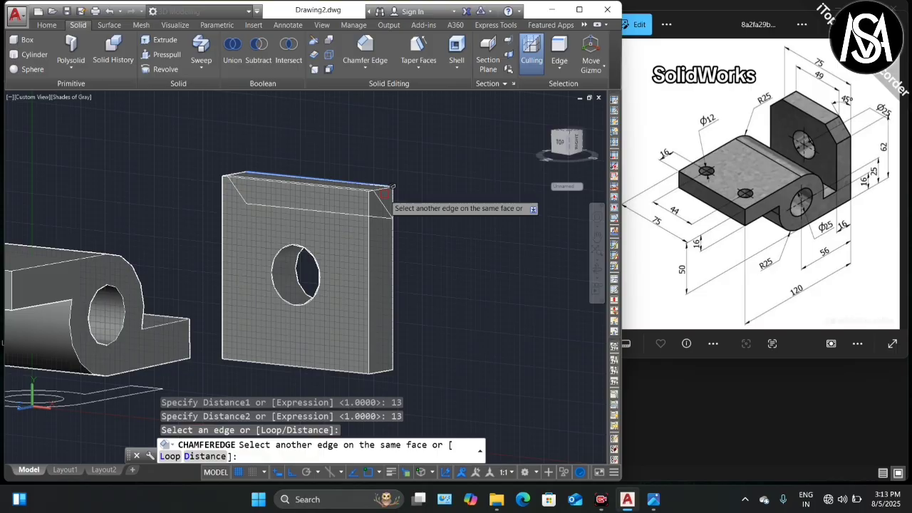
key(ctrl+z)
key(Escape)
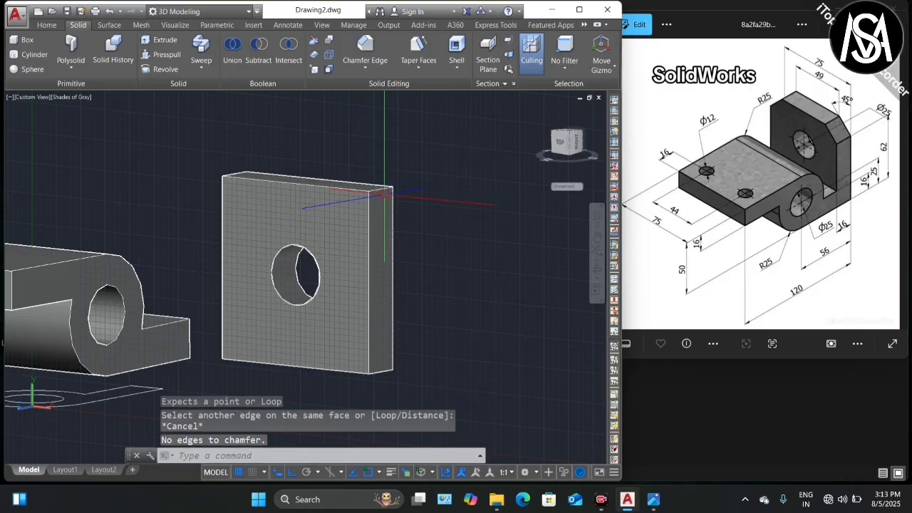
Step: Chamfer one short top edge of the upright plate with both distances set to 13
click(365, 44)
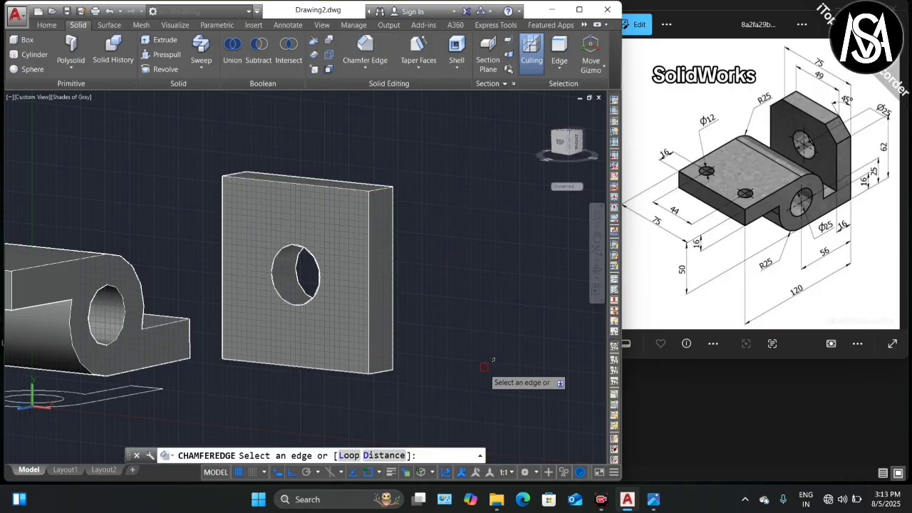
click(380, 454)
text(13)
key(Return)
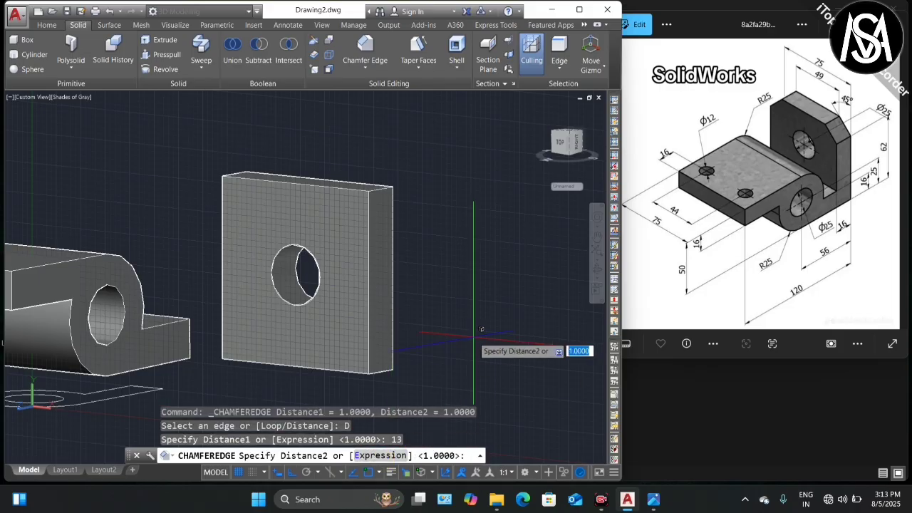
key(Return)
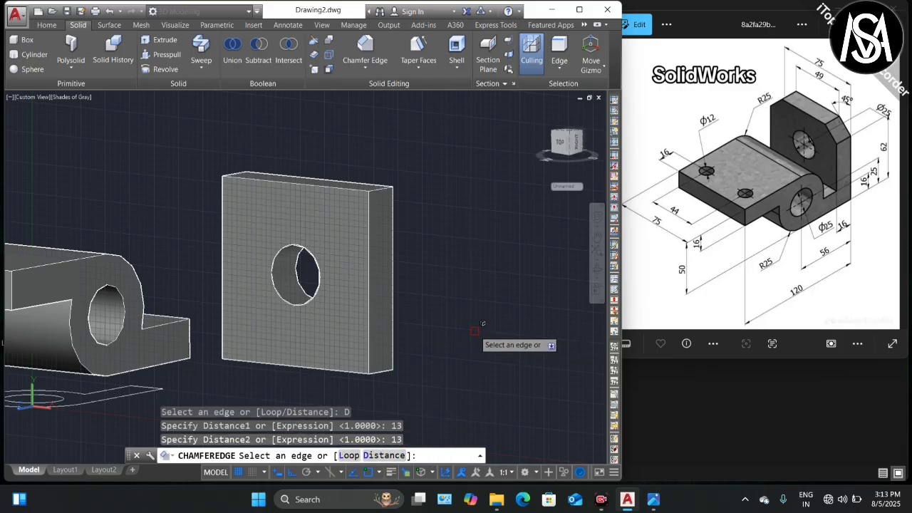
scroll(387, 182, up, 3)
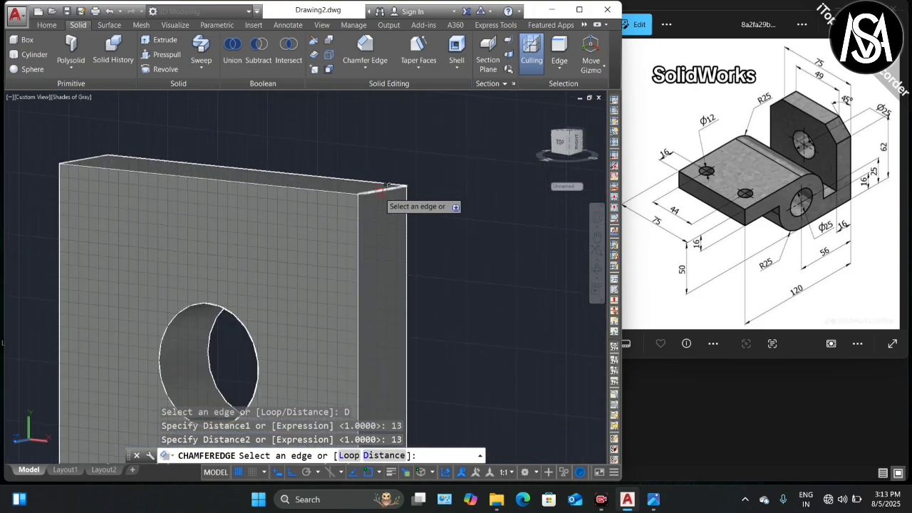
click(386, 183)
scroll(390, 179, down, 4)
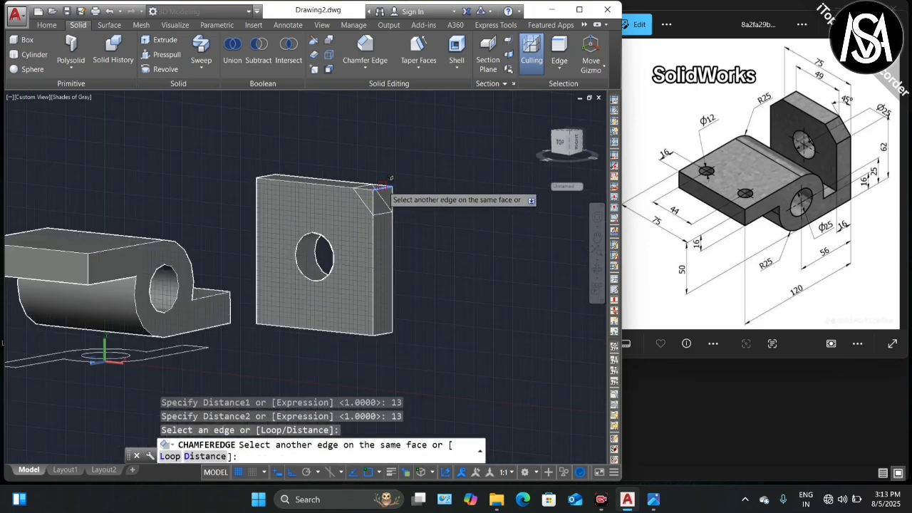
key(Return)
key(Return)
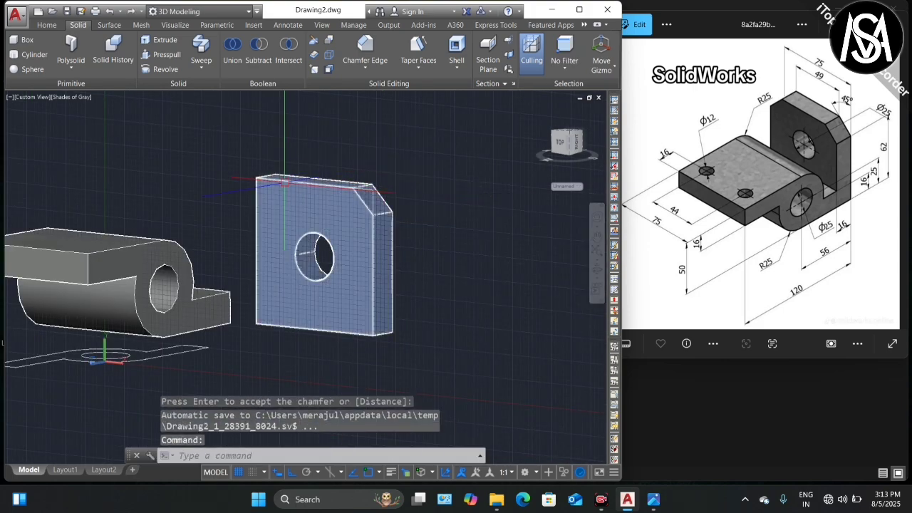
Step: Chamfer the opposite short top edge of the upright plate with the same 13 by 13 distances
scroll(266, 174, up, 4)
key(Return)
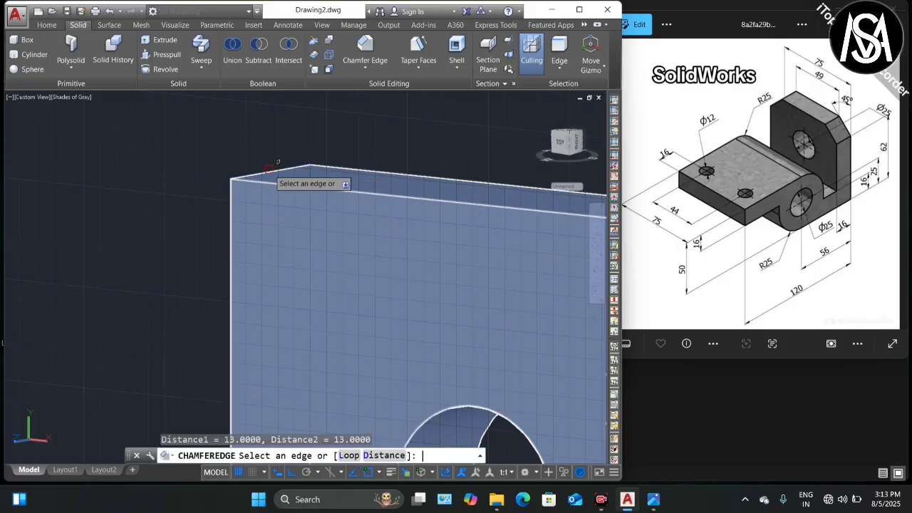
click(269, 171)
scroll(275, 140, down, 4)
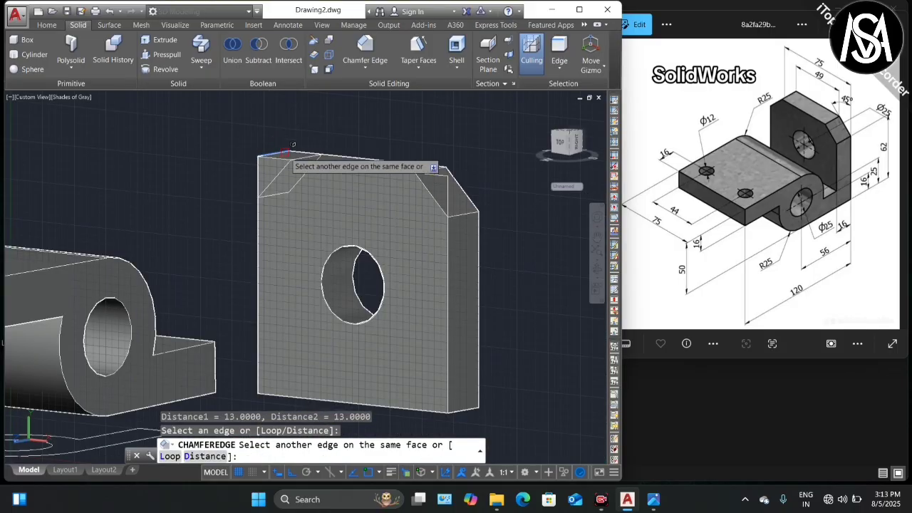
click(266, 156)
scroll(402, 160, down, 2)
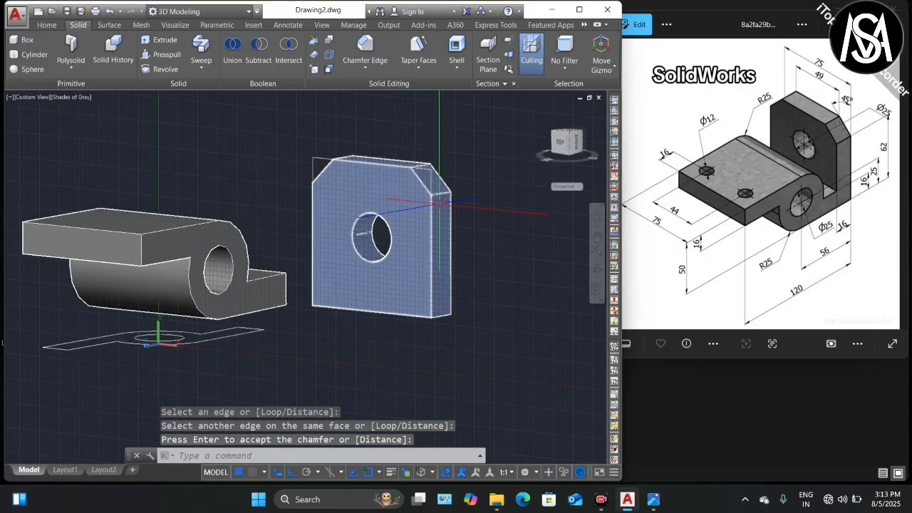
key(Escape)
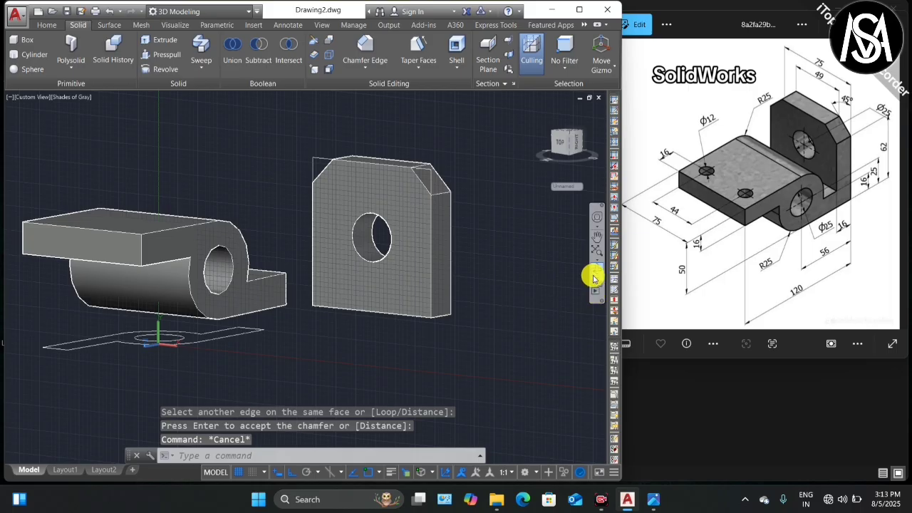
Step: Move the upright plate from its bottom edge midpoint onto the end of the bracket's lower flange, aligning their bottom edges
click(594, 276)
drag(507, 330, 305, 305)
key(Escape)
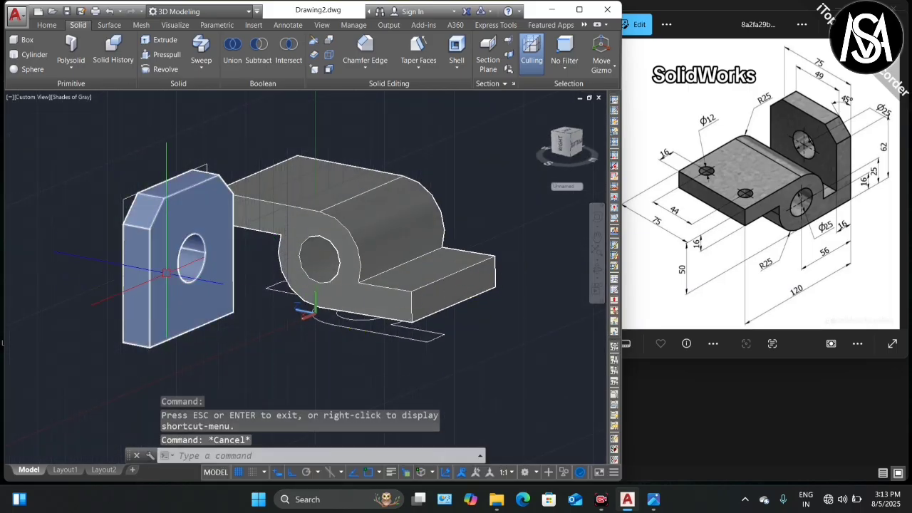
click(166, 198)
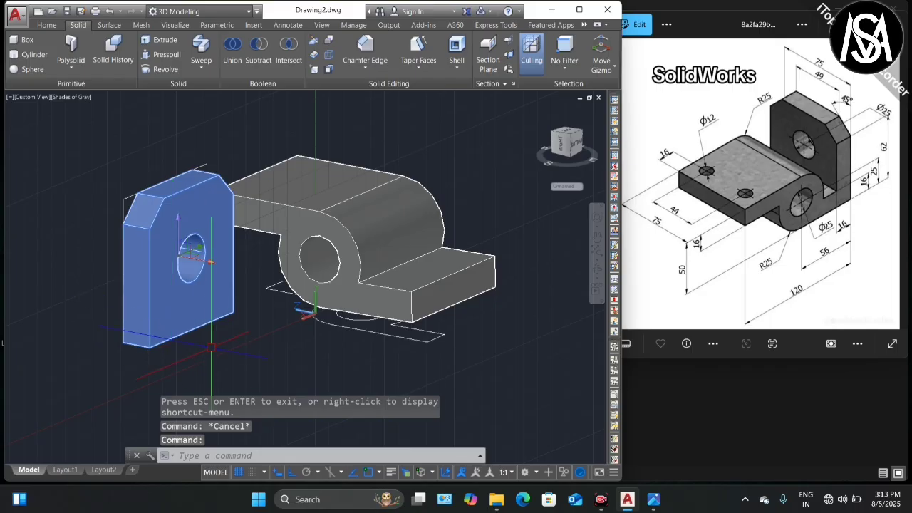
key(Return)
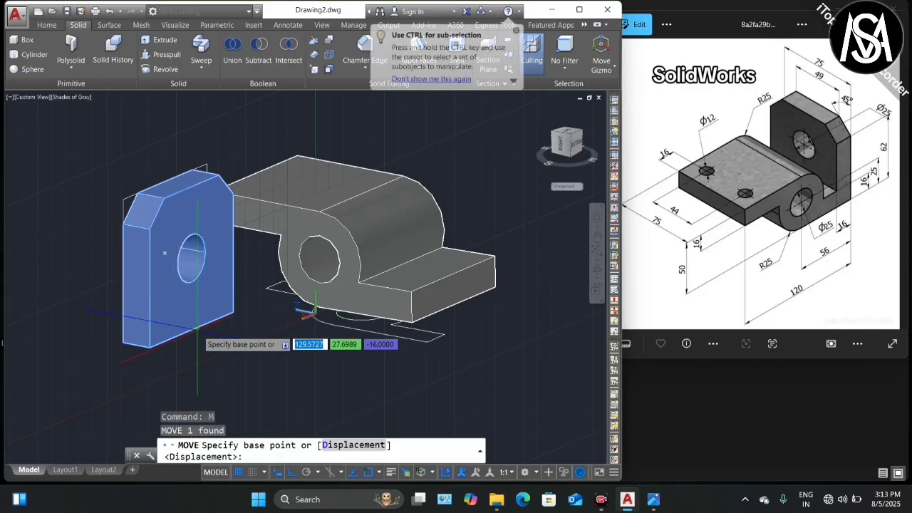
scroll(198, 331, up, 2)
scroll(199, 329, up, 2)
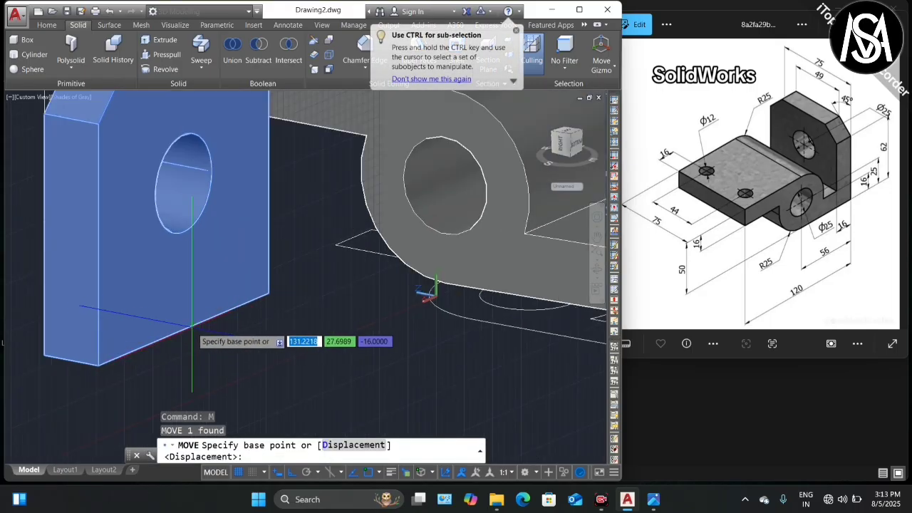
click(183, 329)
scroll(189, 317, down, 5)
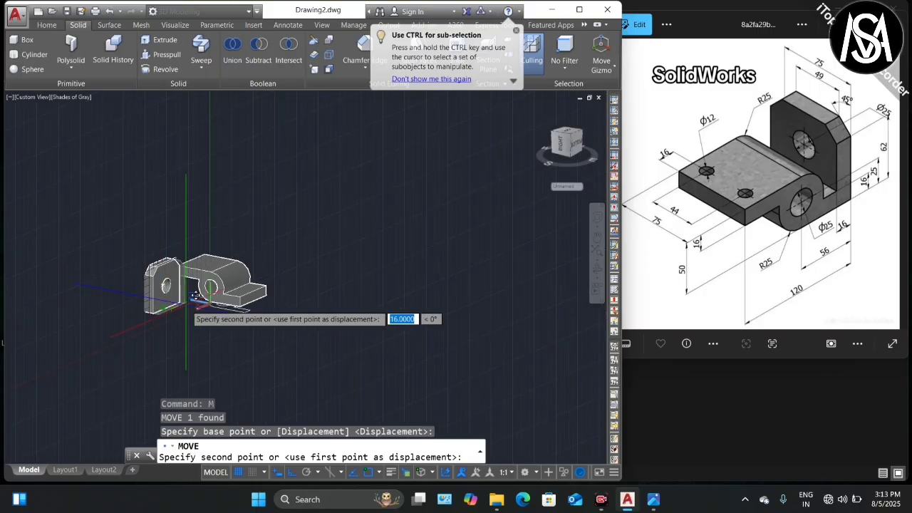
scroll(257, 305, up, 5)
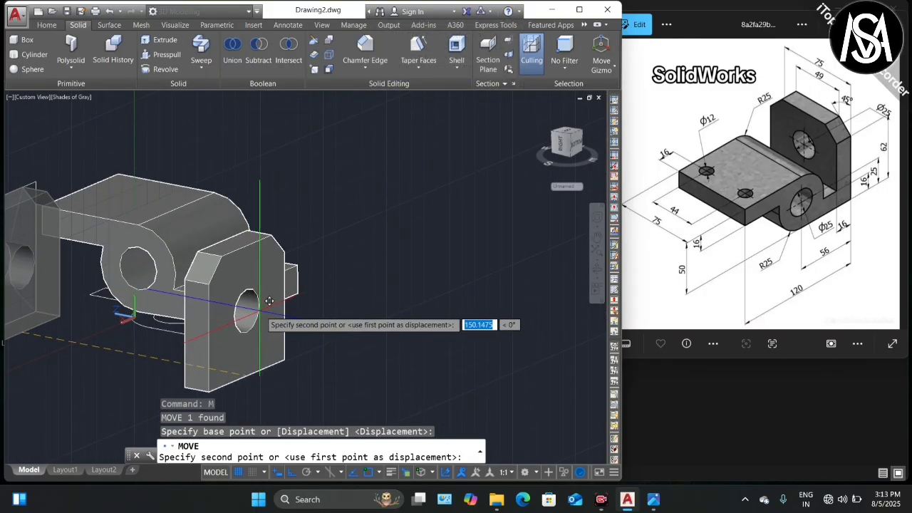
click(301, 305)
scroll(301, 305, down, 1)
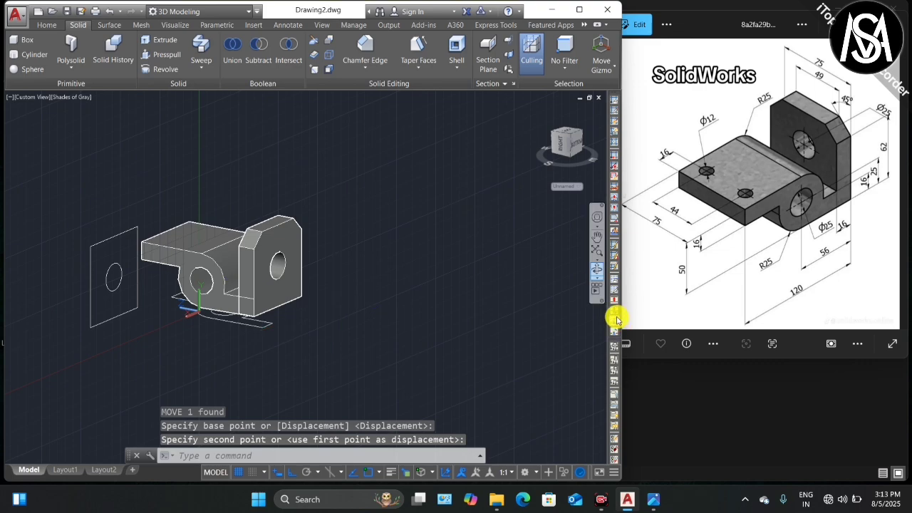
Step: Examine the reference drawing for the diameter, spacing and edge distance of the two small holes in the flat plate
click(597, 266)
drag(216, 284, 260, 267)
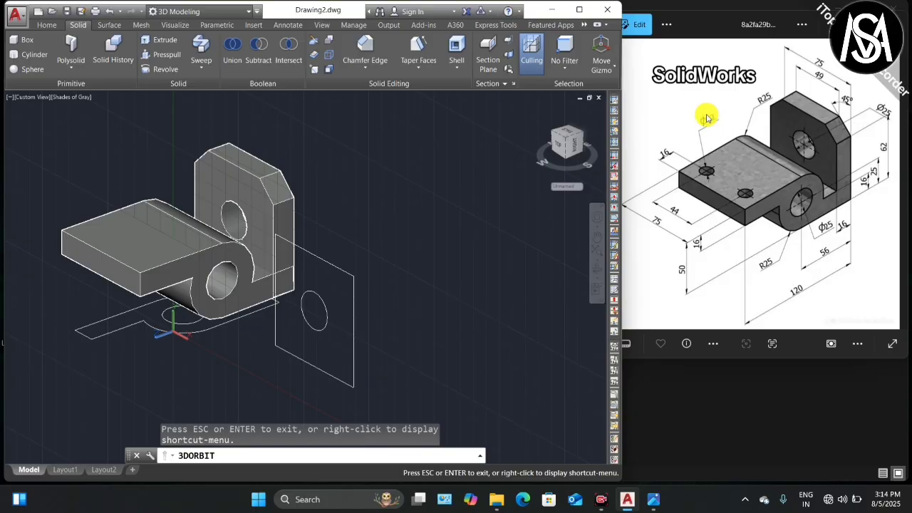
scroll(709, 121, up, 3)
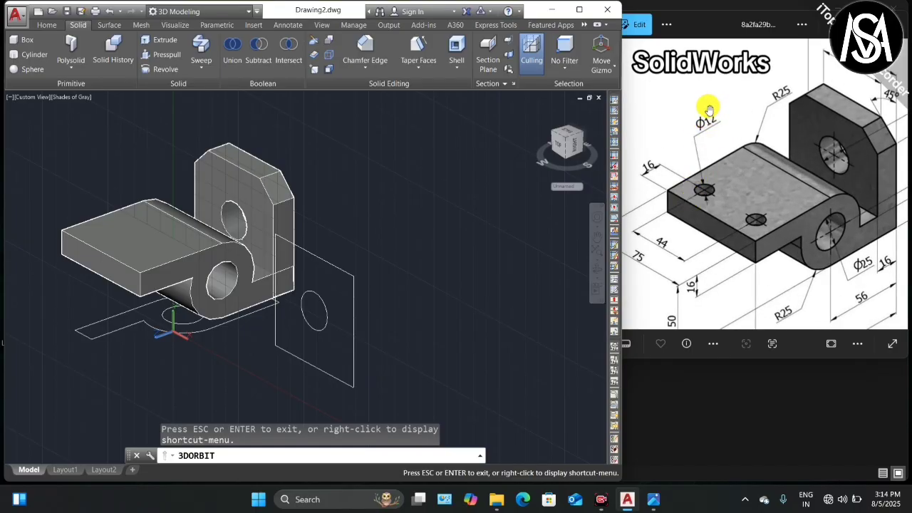
scroll(709, 114, down, 2)
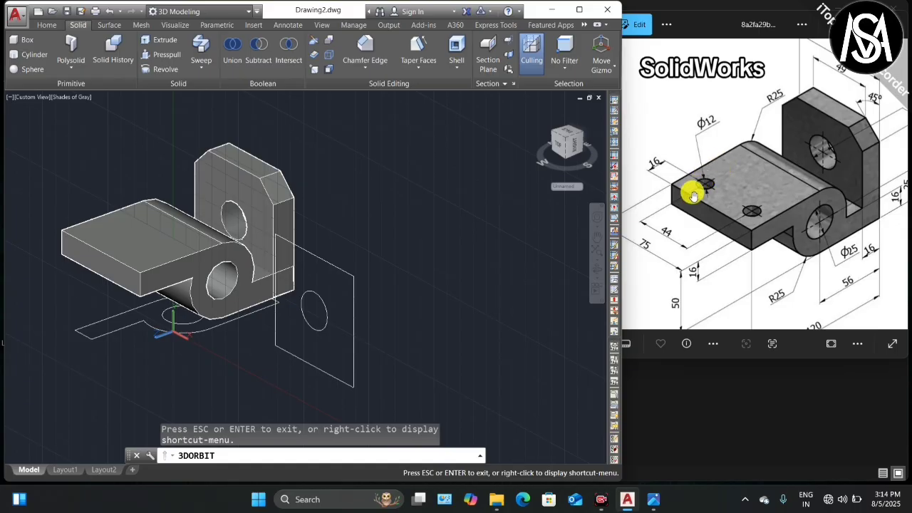
scroll(671, 150, down, 2)
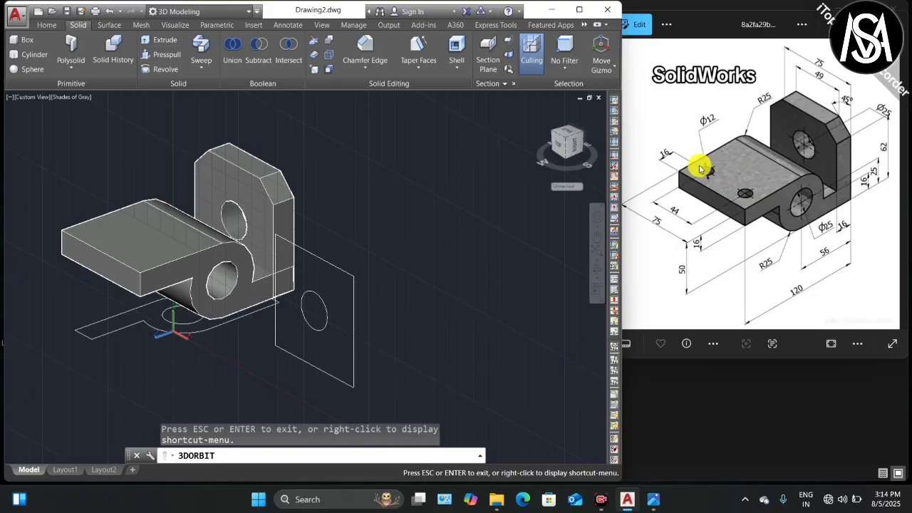
drag(31, 230, 49, 218)
key(Escape)
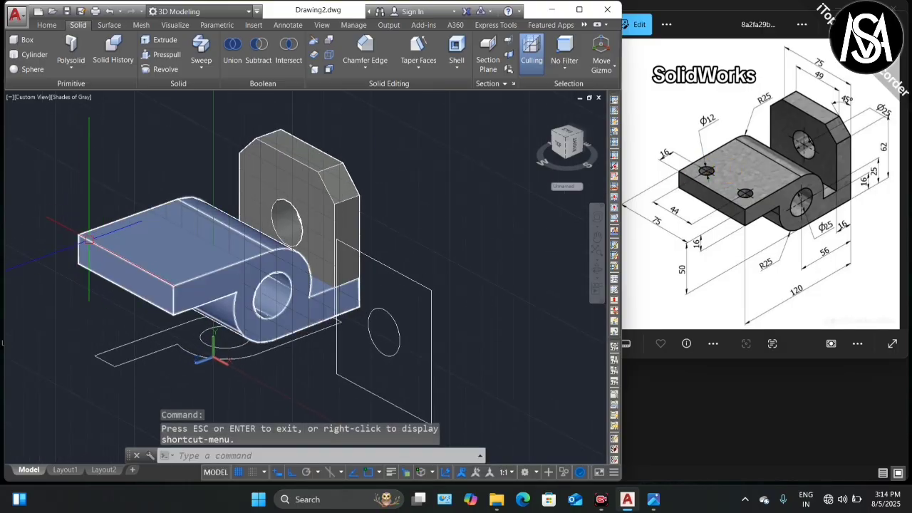
Step: Draw a guide polyline from the flat plate's top rear outer corner, 16 along the side edge and 10.5 inward at right angles
text(pl)
key(Return)
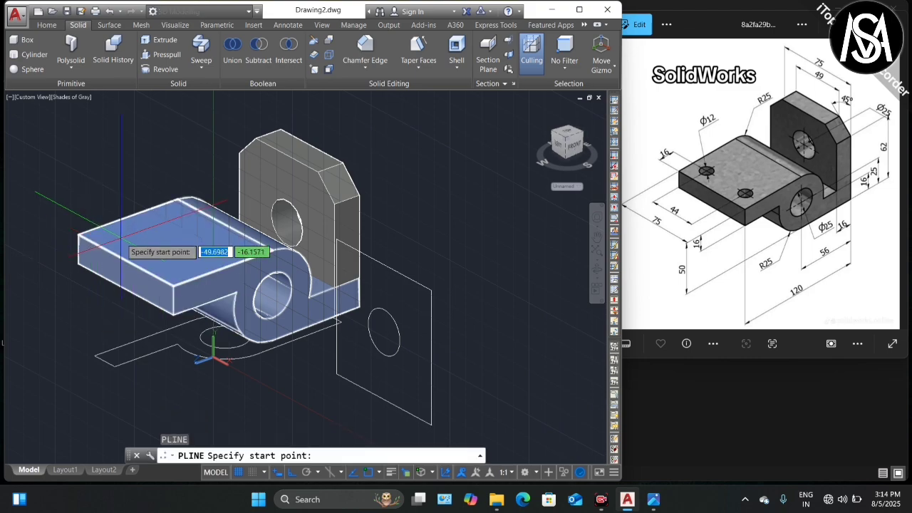
scroll(103, 242, up, 5)
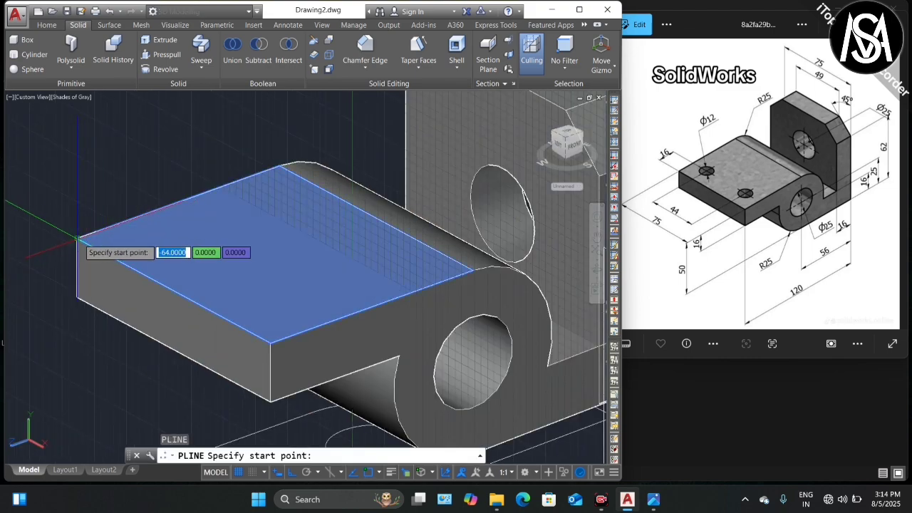
click(77, 237)
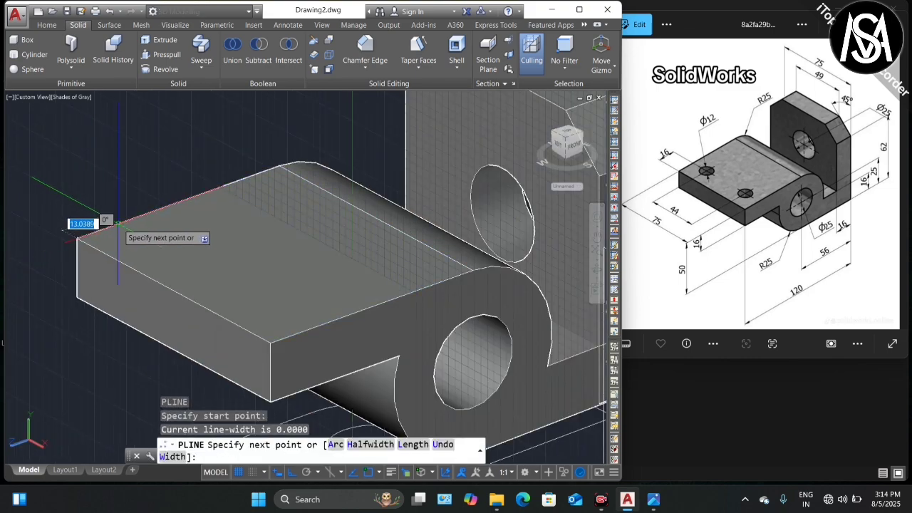
text(16)
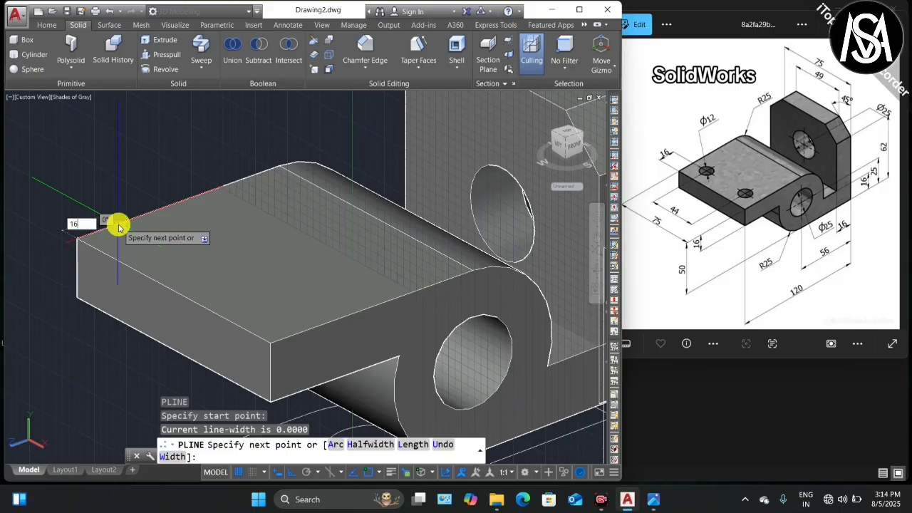
key(Return)
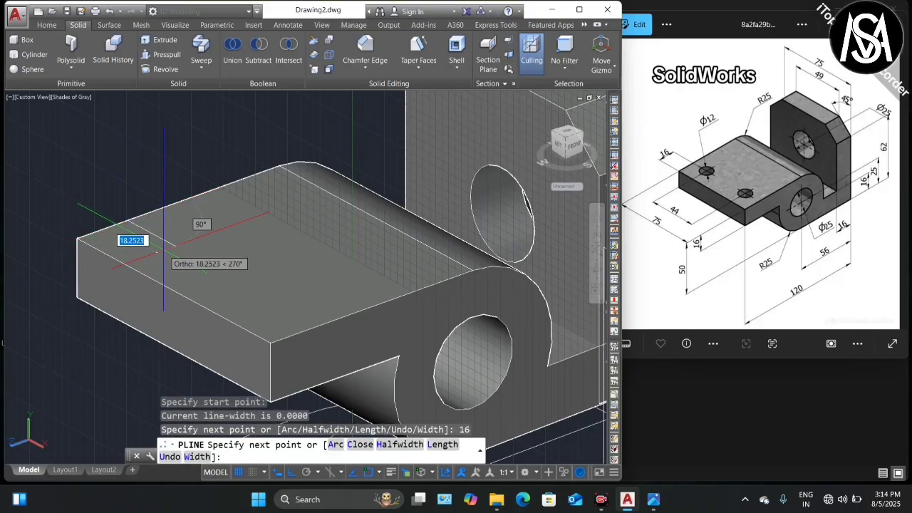
text(1)
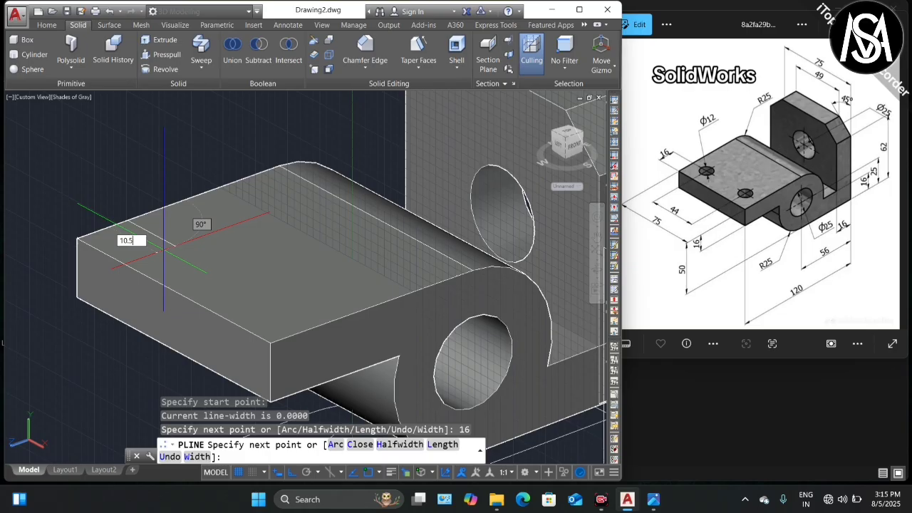
text(0.5)
key(Return)
key(Escape)
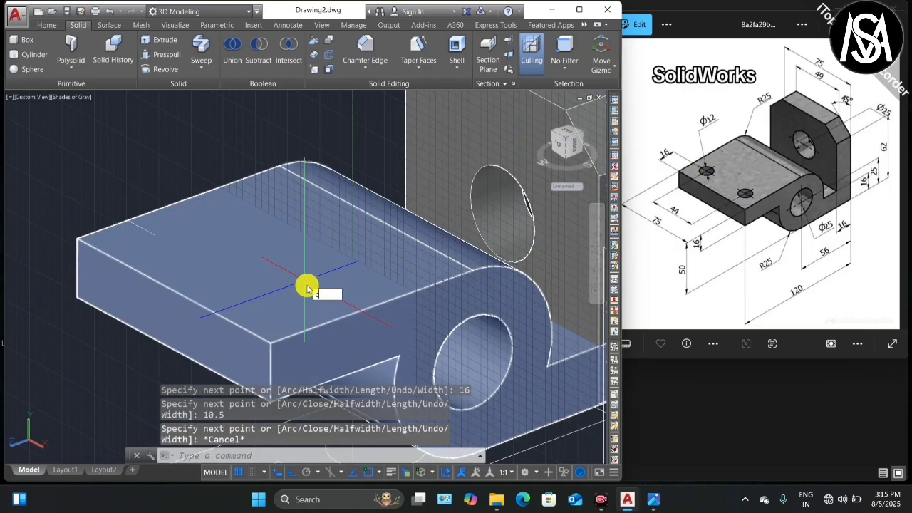
Step: Draw a 12 diameter circle on the flat plate's top face, centred on the end of the guide polyline
text(c)
key(Return)
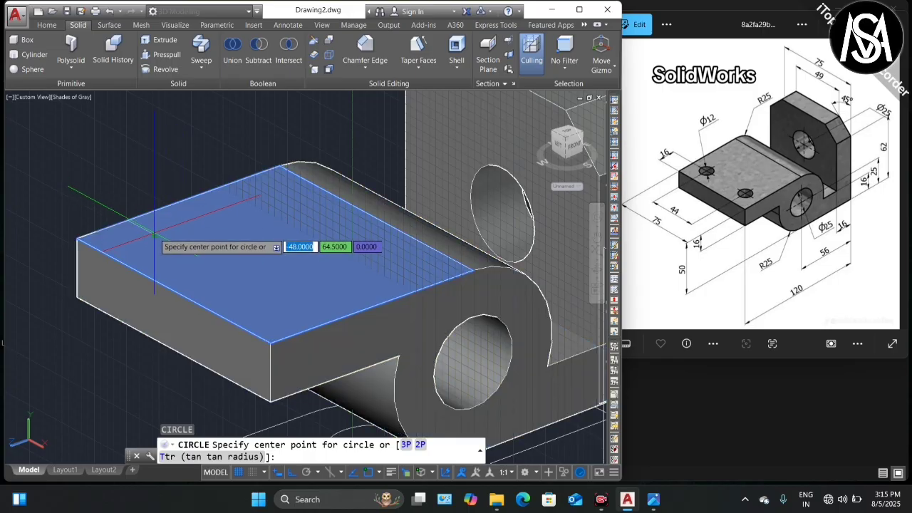
click(154, 235)
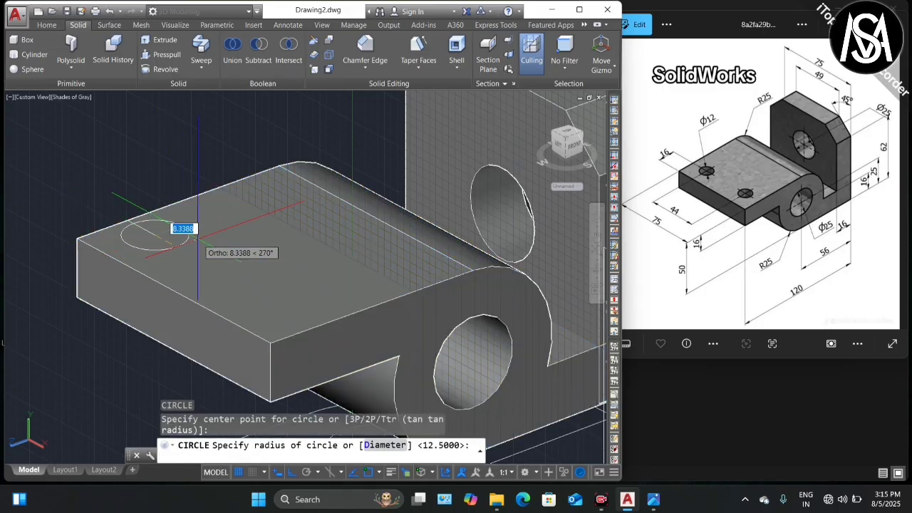
text(d)
key(Return)
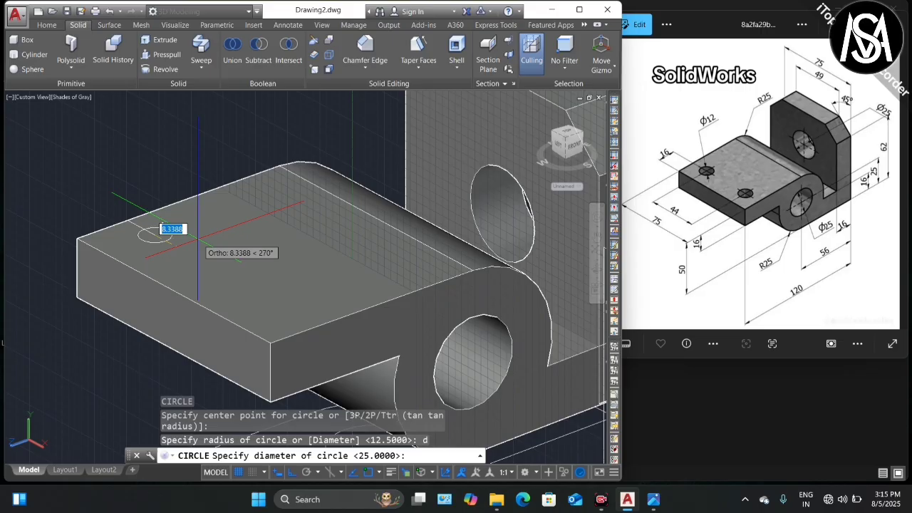
text(12)
key(Return)
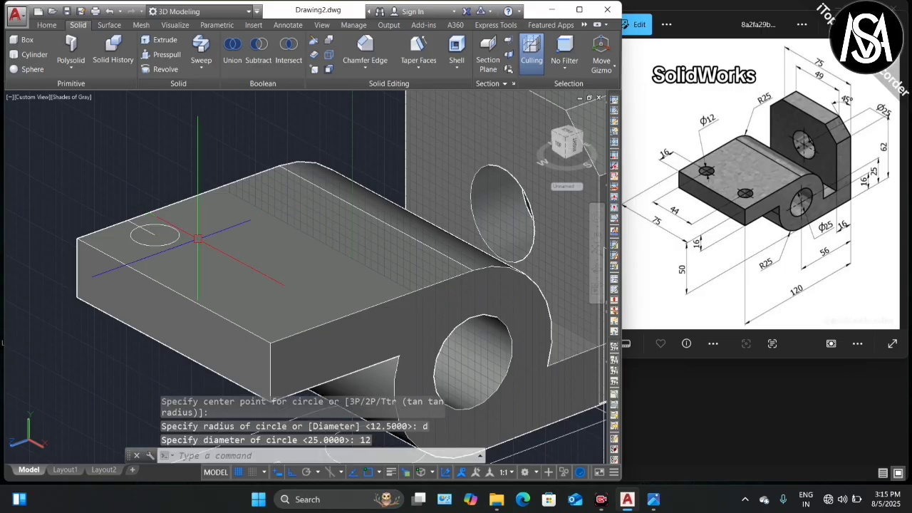
key(Escape)
Step: Delete the guide polyline from the flat plate's top face
click(167, 244)
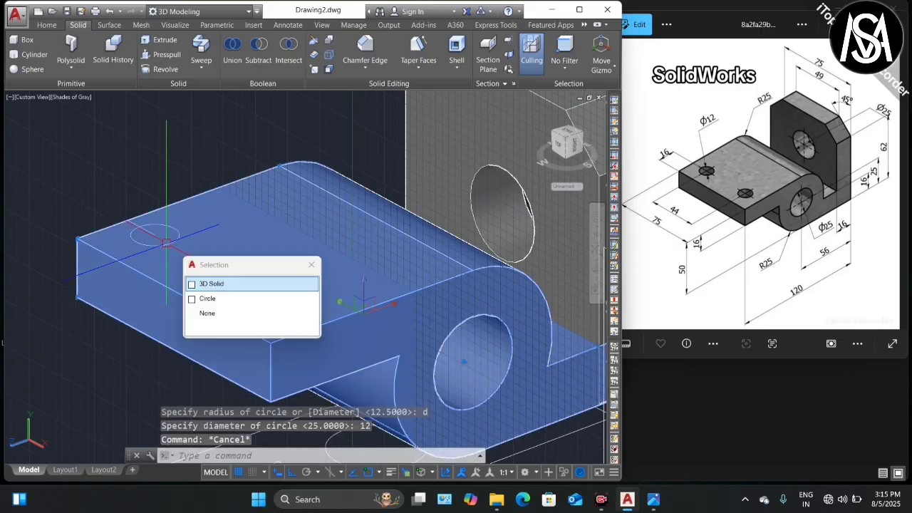
click(144, 234)
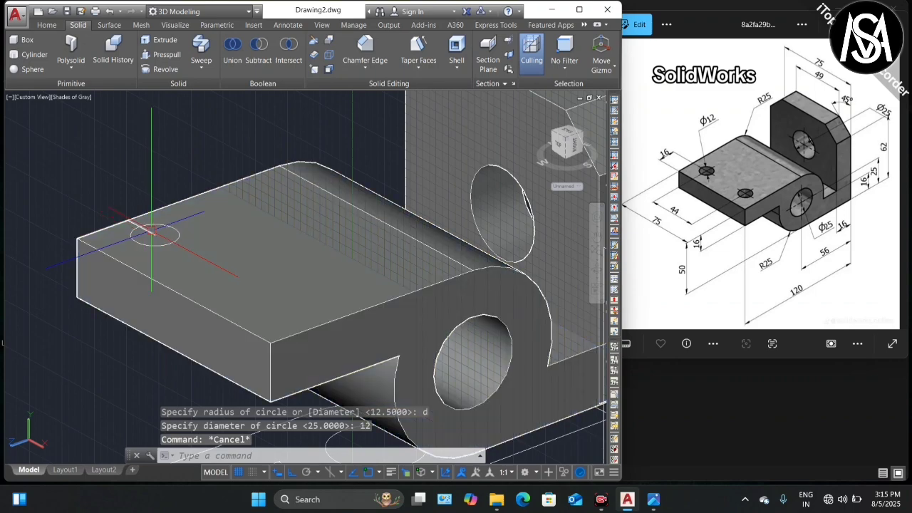
click(150, 228)
click(205, 270)
key(Delete)
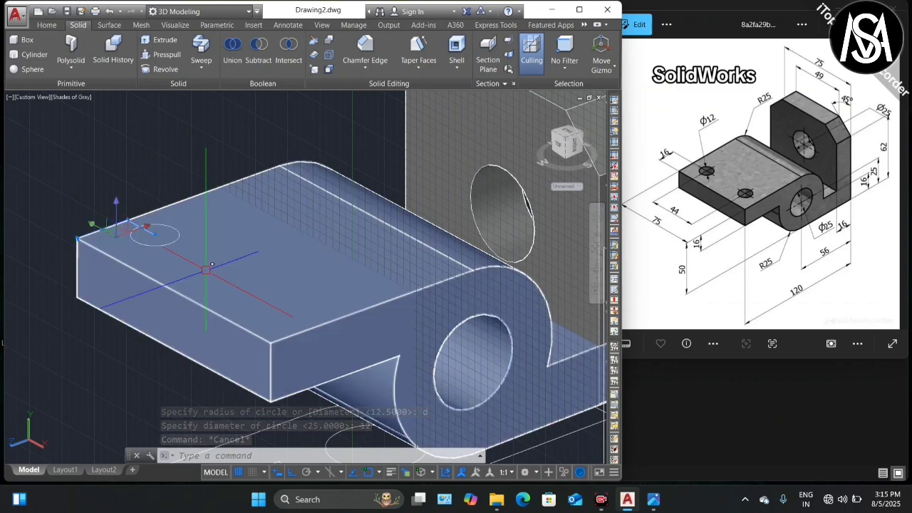
Step: Mirror the 12 diameter circle about the flat plate's centreline, keeping the source circle
click(165, 237)
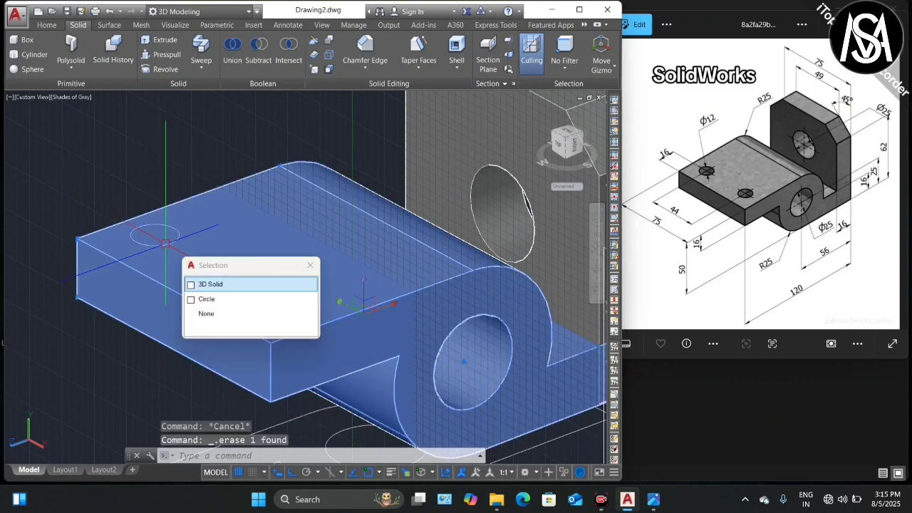
click(213, 298)
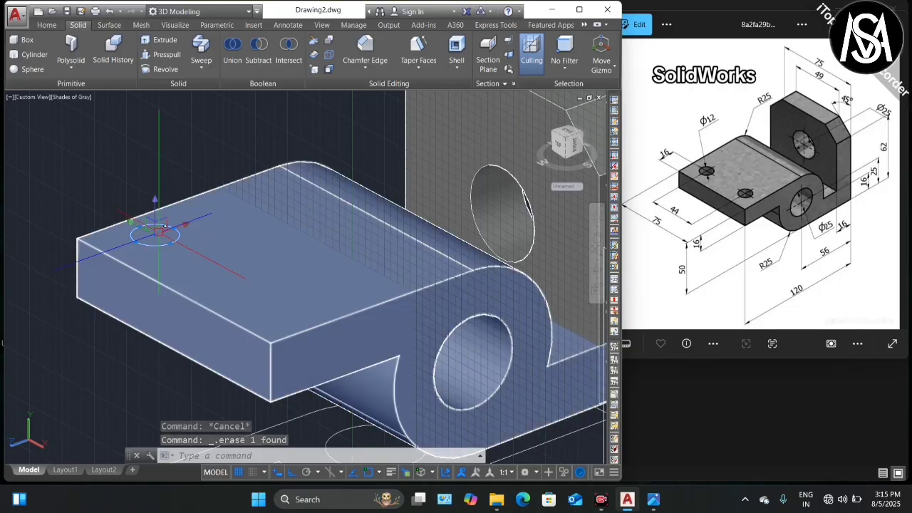
text(mir)
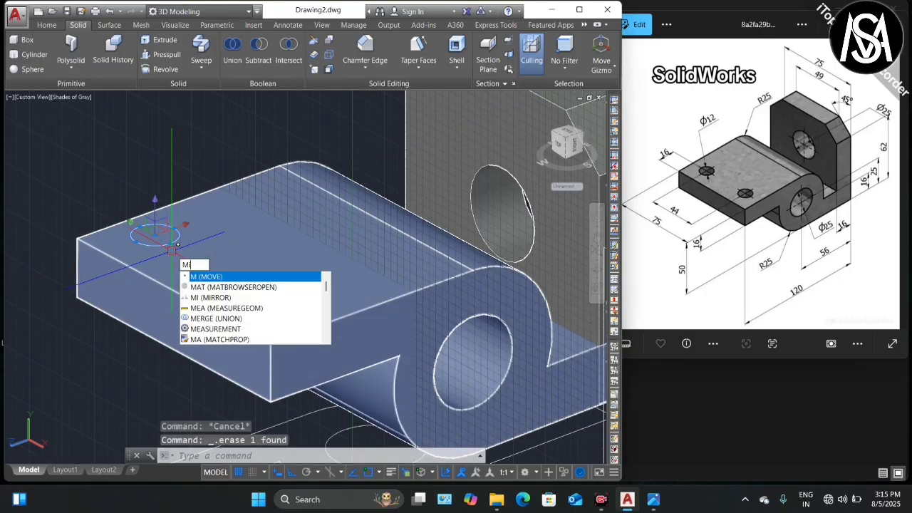
key(Return)
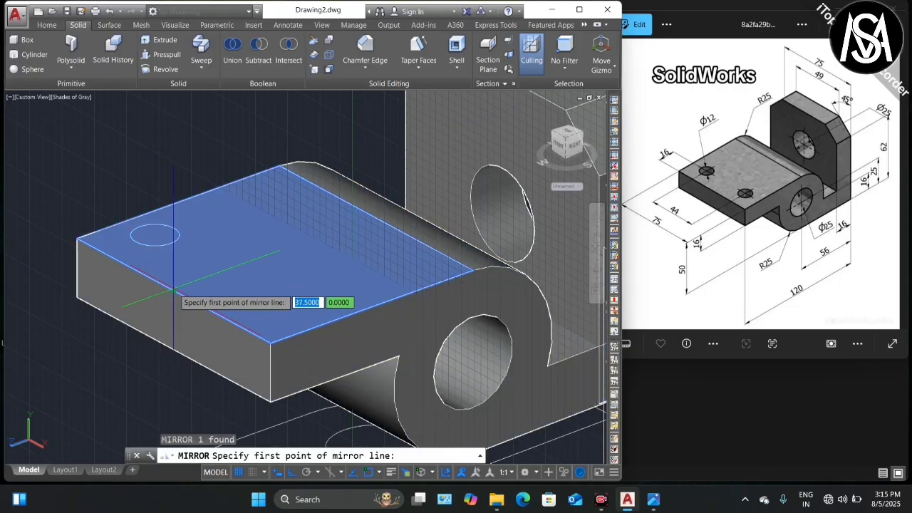
click(177, 291)
click(305, 228)
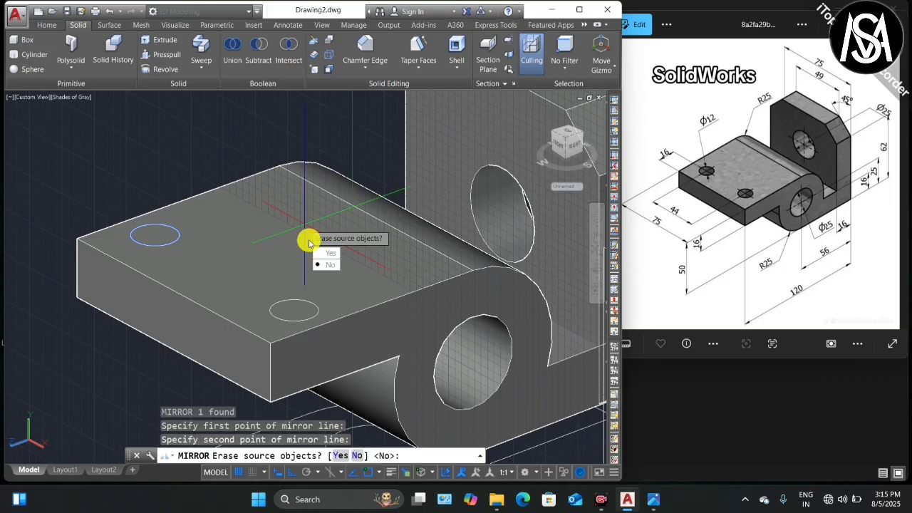
click(317, 266)
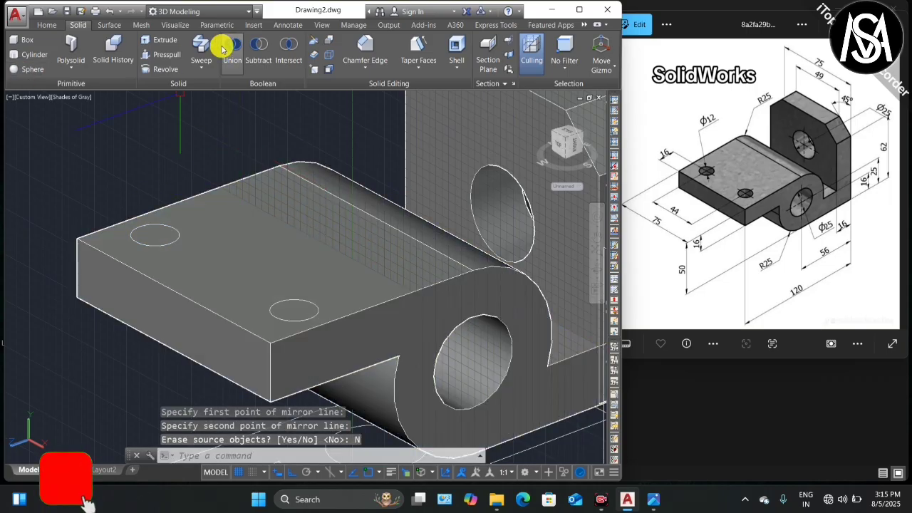
Step: Presspull both 12 diameter circles on the flat plate's top face down through its thickness to cut two through holes
click(165, 54)
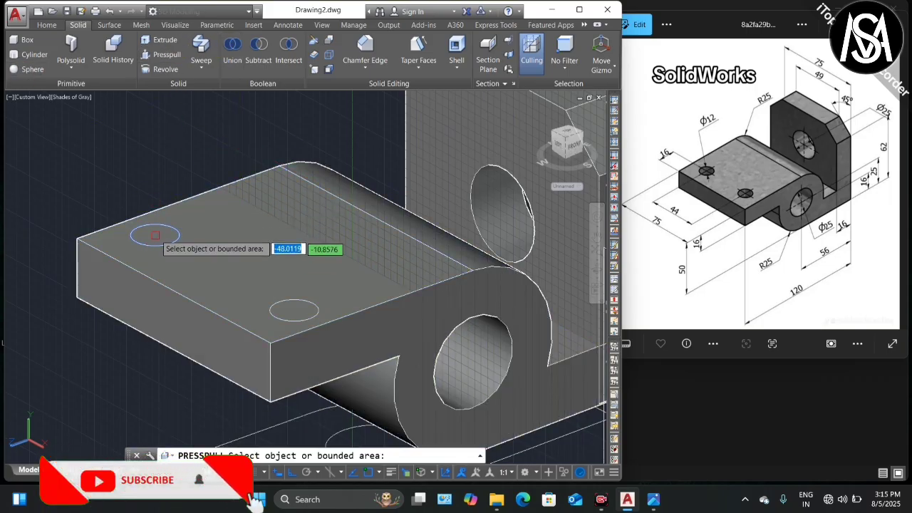
click(155, 233)
click(135, 377)
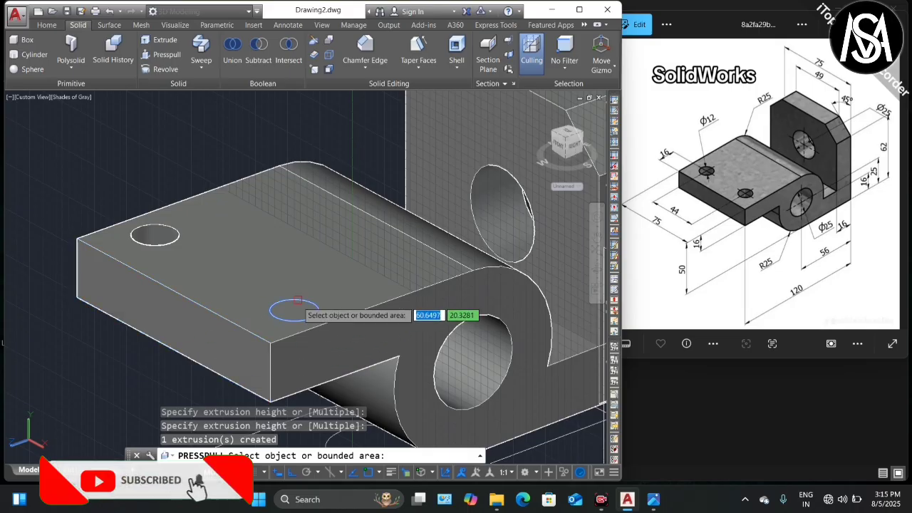
scroll(266, 191, down, 2)
scroll(281, 269, up, 2)
click(279, 267)
scroll(292, 248, down, 2)
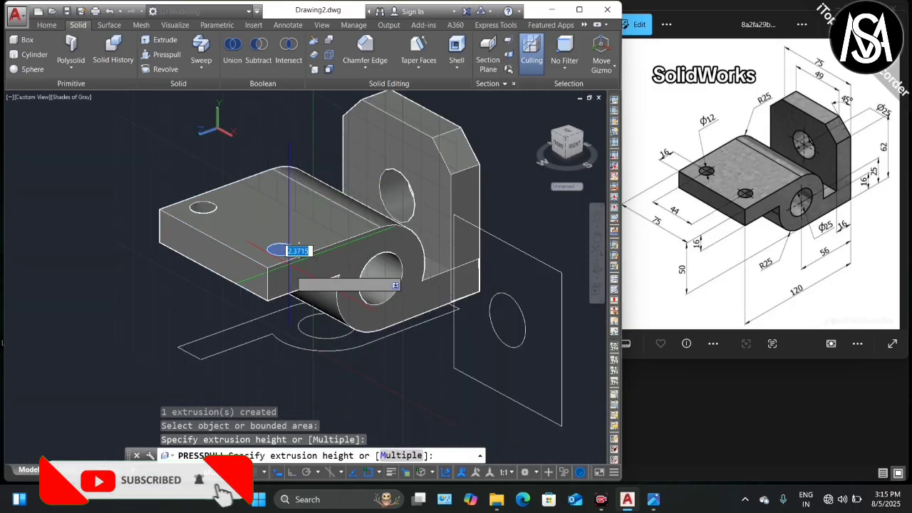
click(298, 352)
scroll(348, 356, up, 2)
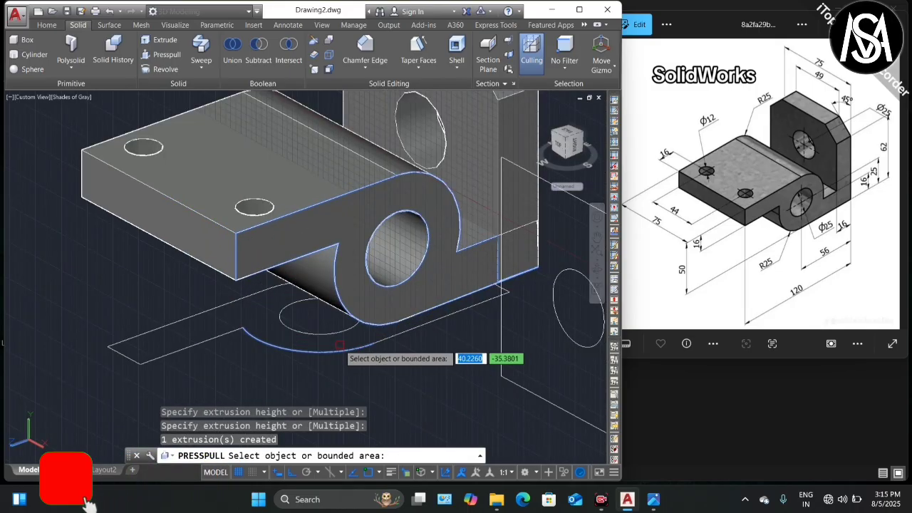
scroll(257, 255, down, 2)
key(Escape)
Step: Select all leftover 2D profile lines, arcs and circles around the bracket using Select Similar, and delete them
click(534, 224)
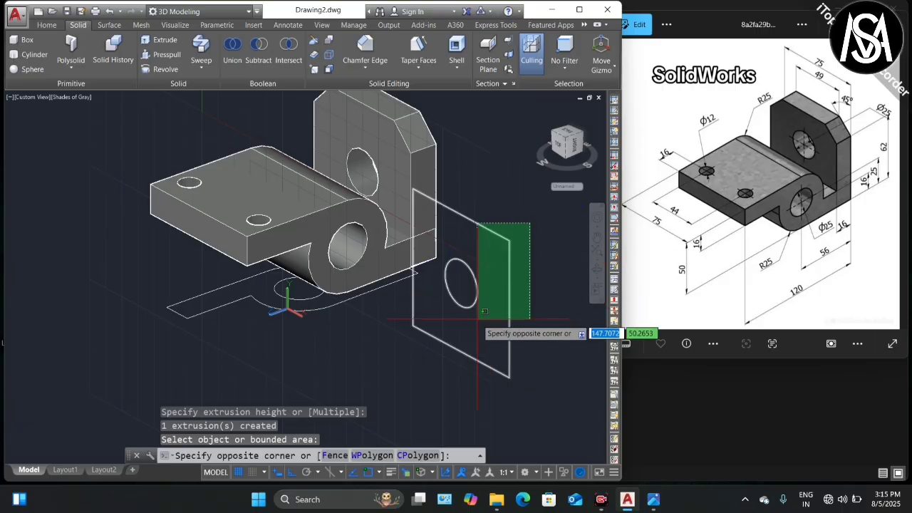
click(478, 316)
right_click(455, 148)
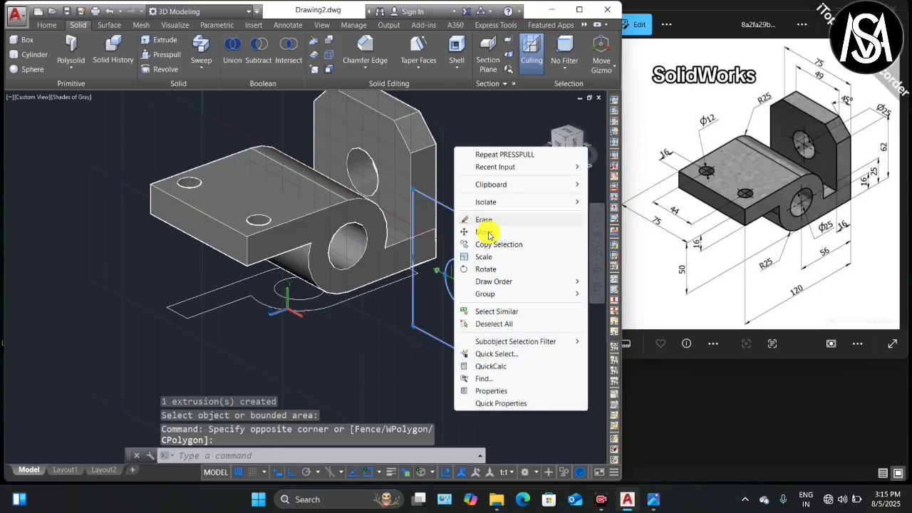
click(497, 312)
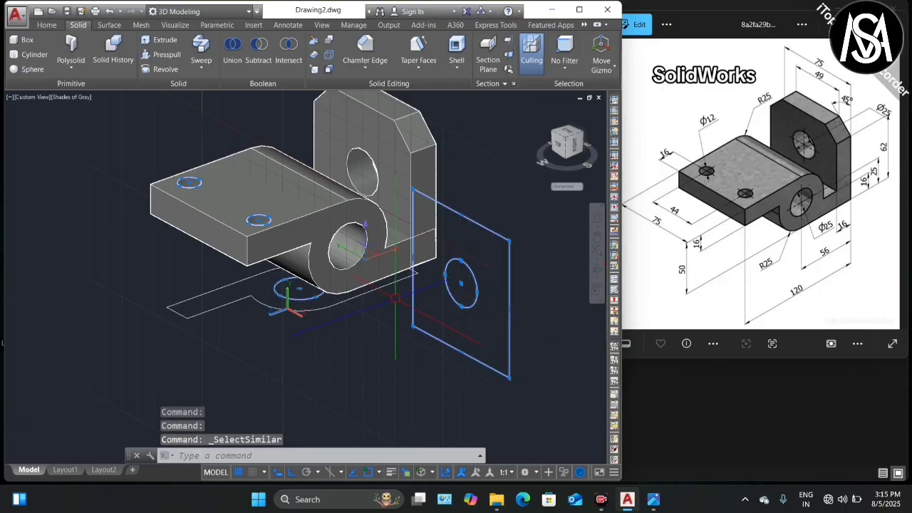
scroll(214, 283, up, 3)
click(213, 272)
click(145, 367)
right_click(158, 269)
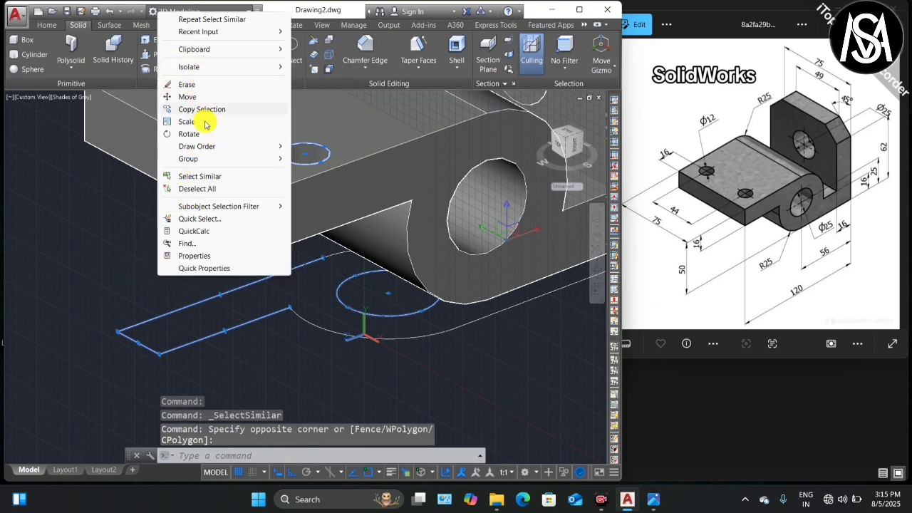
click(221, 177)
key(Escape)
shift+middle_drag(298, 242, 356, 278)
click(261, 326)
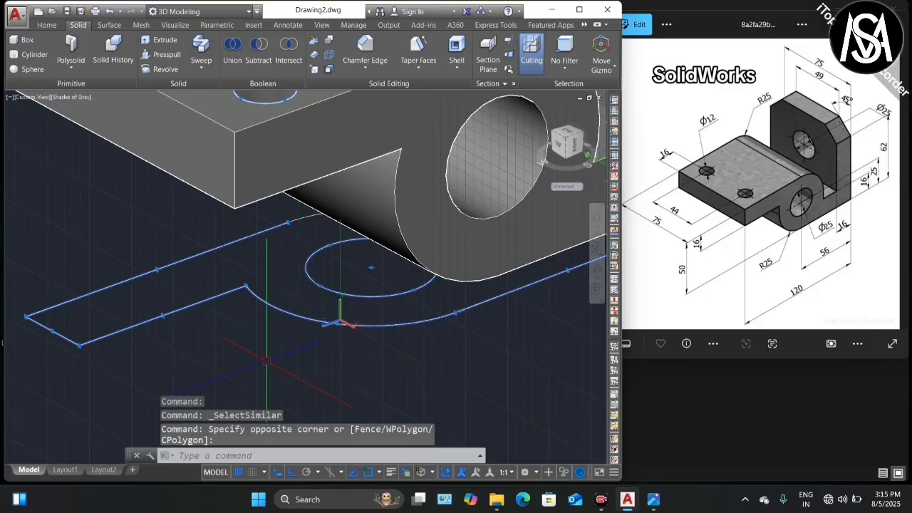
right_click(261, 326)
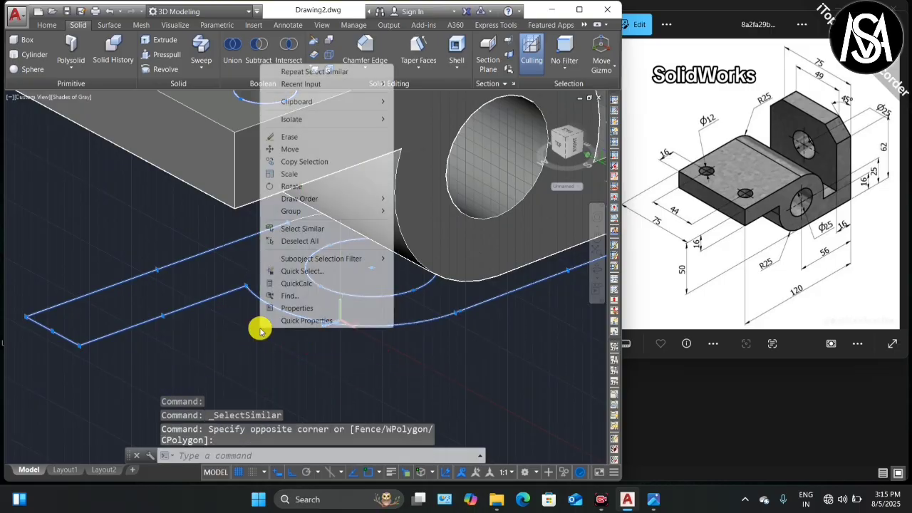
click(314, 230)
scroll(314, 229, down, 5)
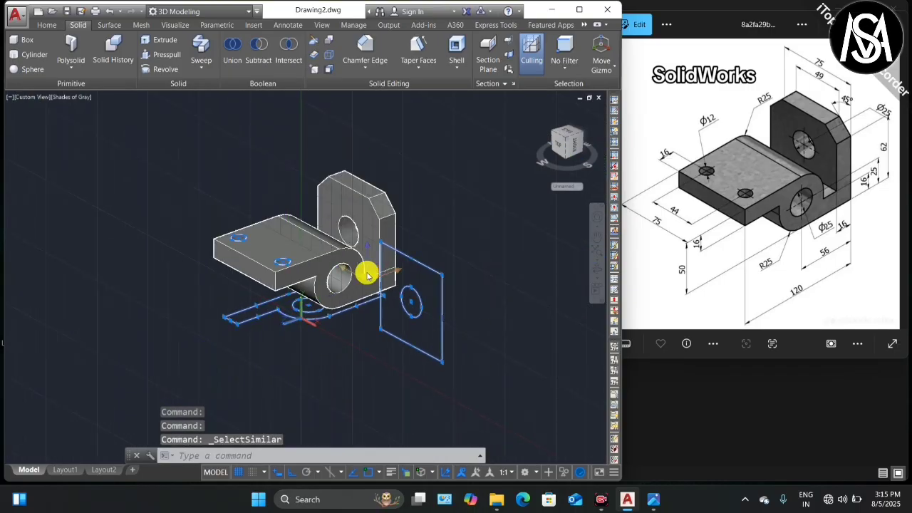
key(Delete)
scroll(389, 261, up, 2)
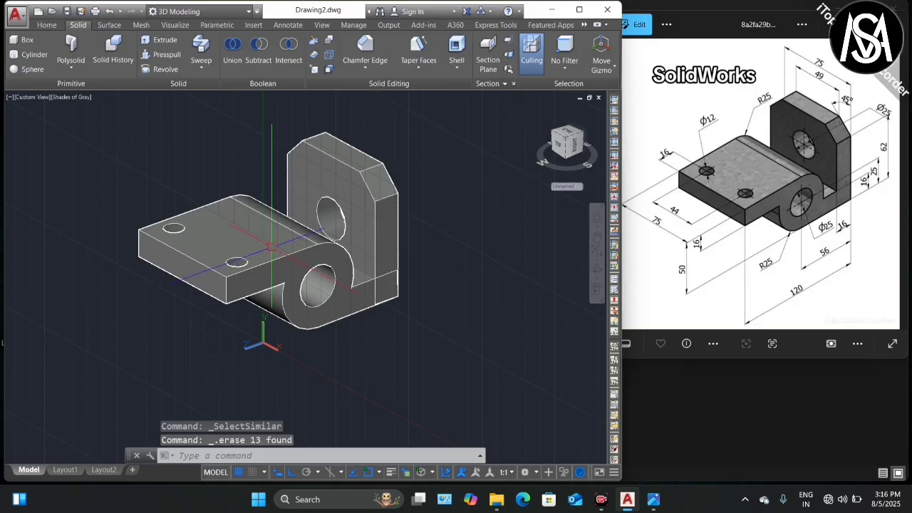
Step: Turn off the grid display in the model view
click(238, 472)
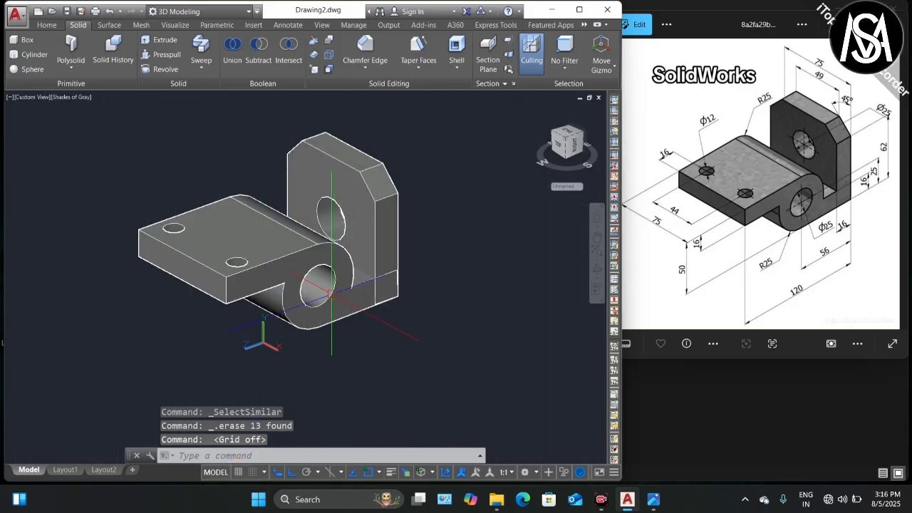
scroll(333, 255, up, 3)
scroll(333, 264, down, 4)
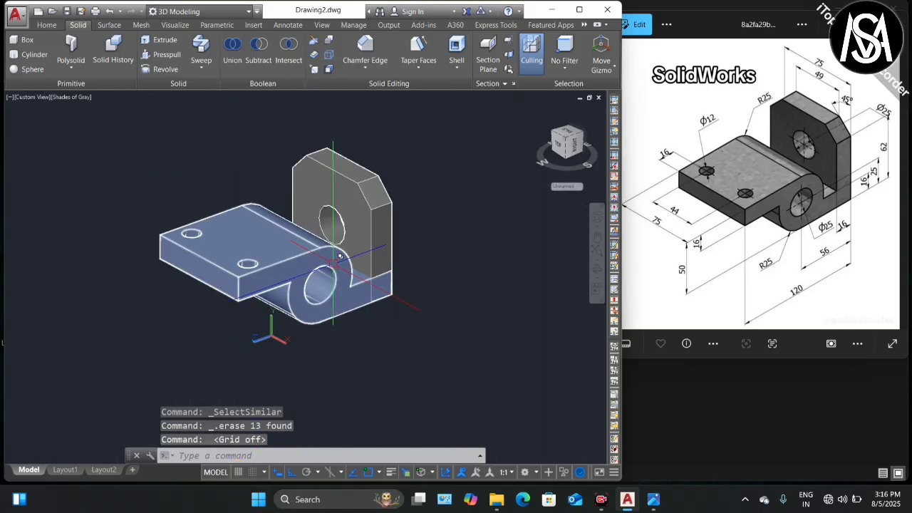
scroll(378, 239, up, 2)
Step: Union the chamfered upright plate with the base body into one solid
click(598, 272)
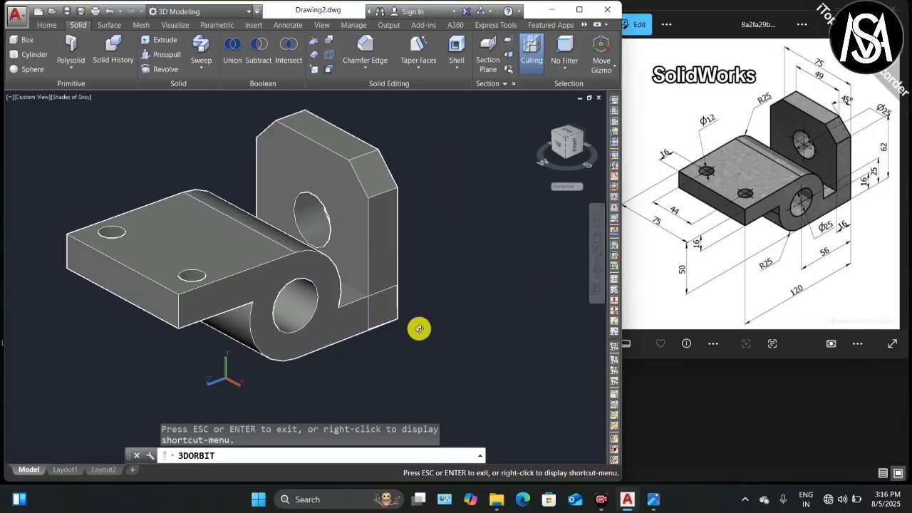
drag(418, 325, 392, 282)
key(Escape)
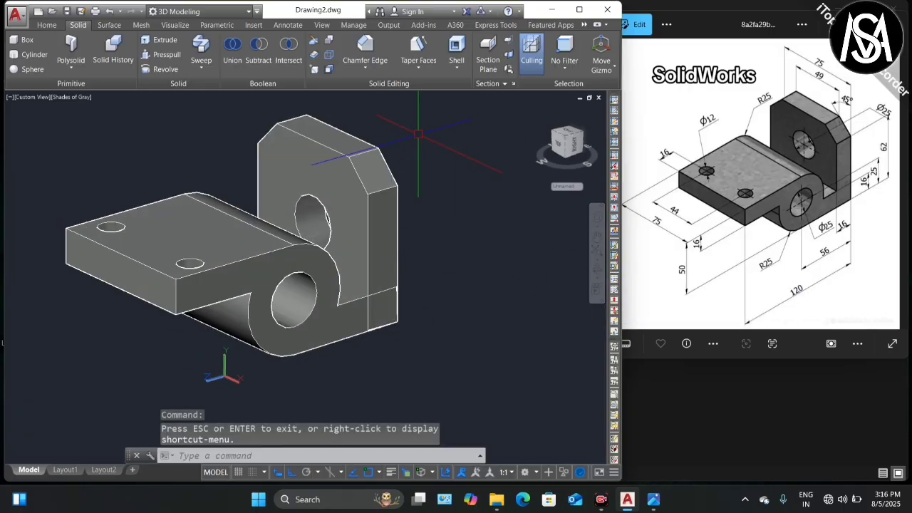
click(422, 129)
click(119, 366)
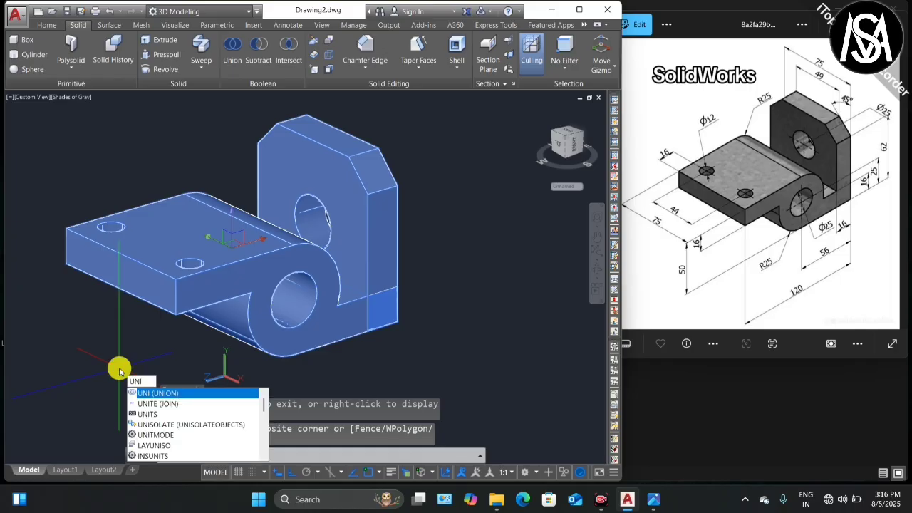
key(Return)
click(401, 135)
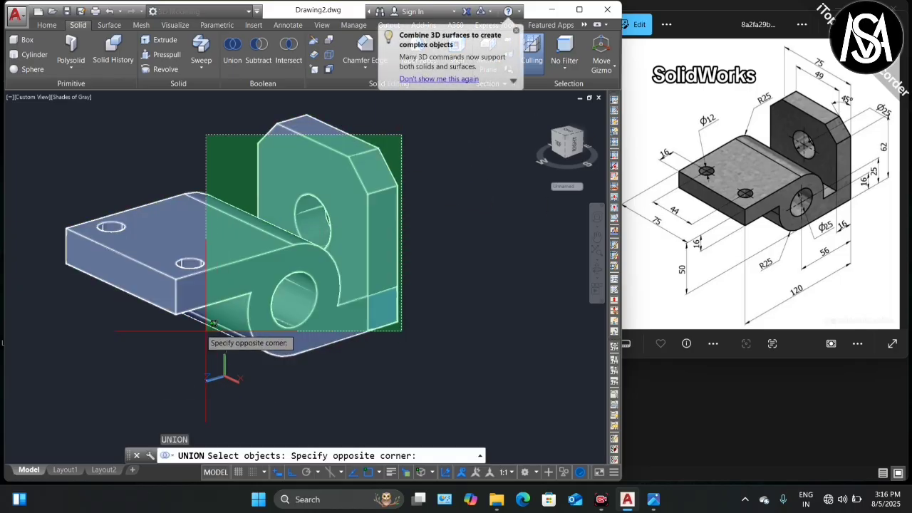
click(206, 330)
key(Return)
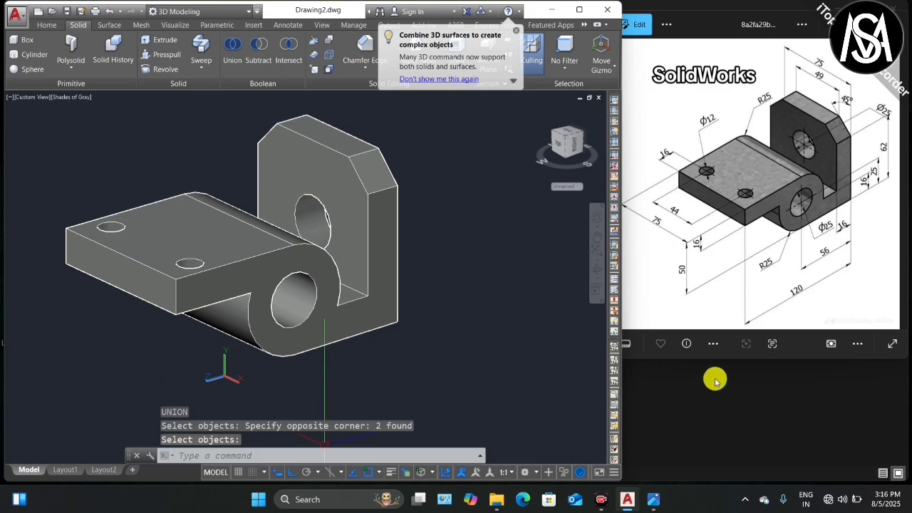
Step: Orbit around the joined bracket to examine its holes, chamfers and rounded section from several sides
scroll(415, 278, up, 3)
scroll(428, 279, down, 4)
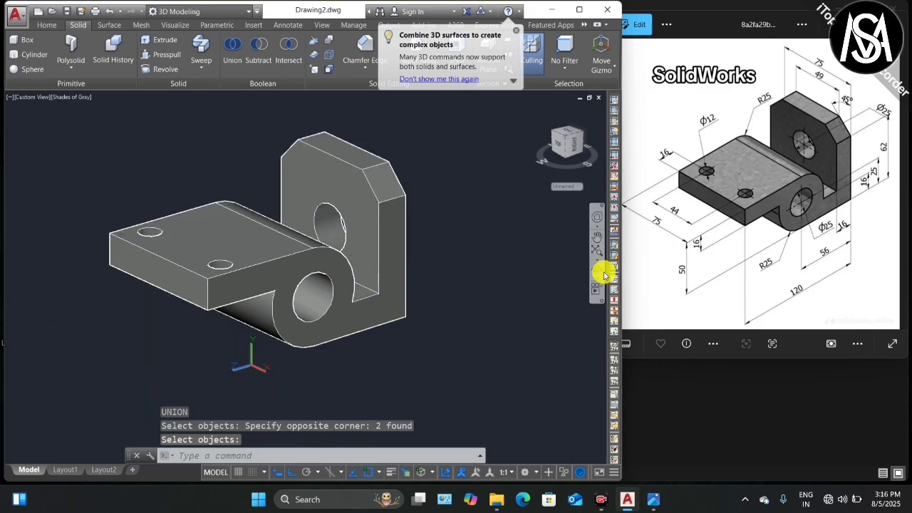
click(597, 266)
drag(445, 308, 344, 337)
drag(317, 337, 267, 330)
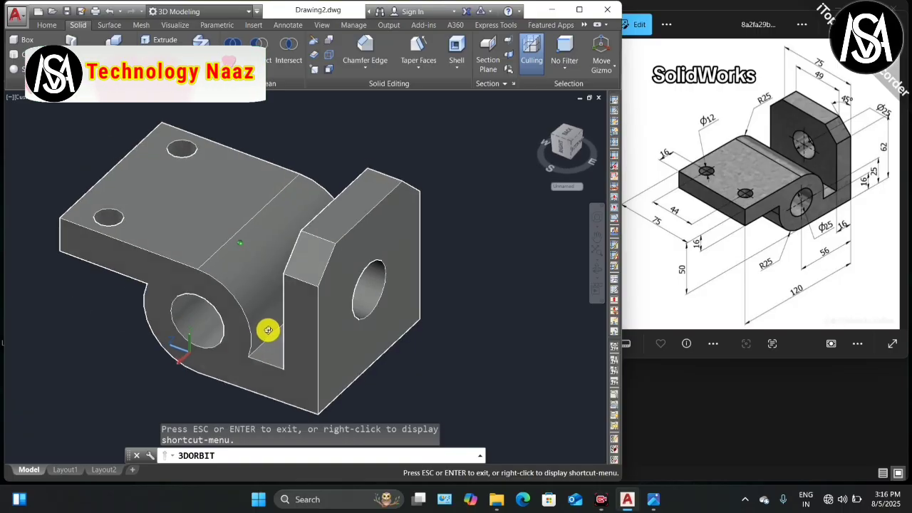
drag(356, 298, 342, 317)
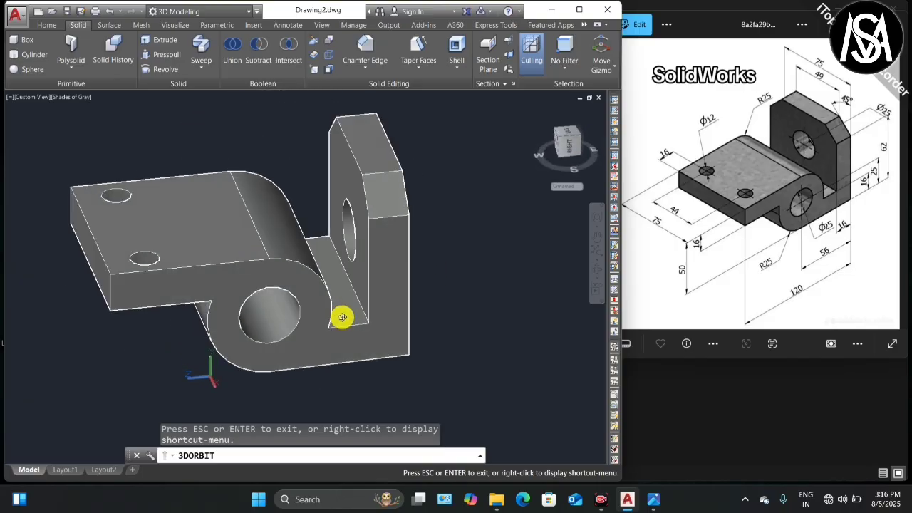